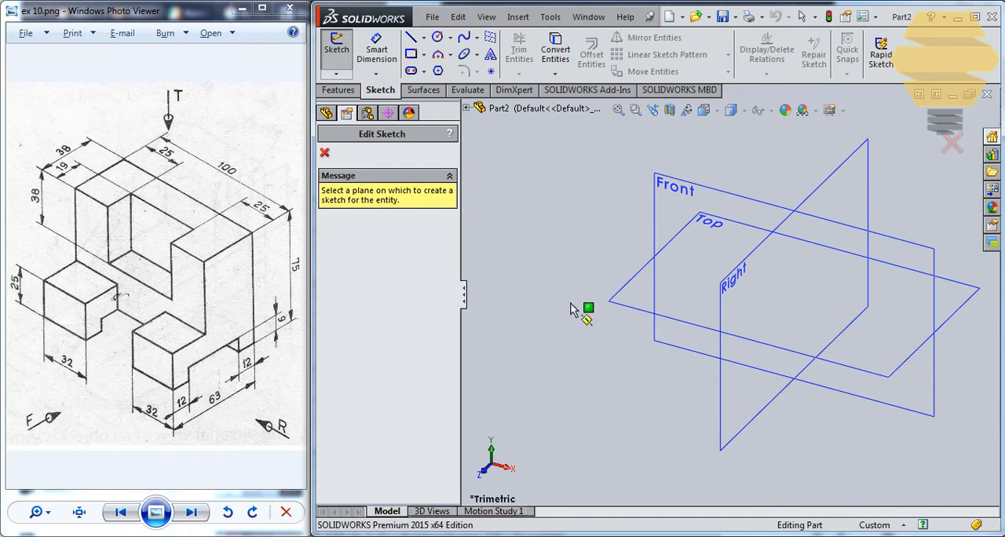
On the Right plane, sketch a closed L-shaped side profile about 60 mm high with a bottom notch, its lower back corner at the origin
{"action": "left_click", "coordinate": [729, 420]}
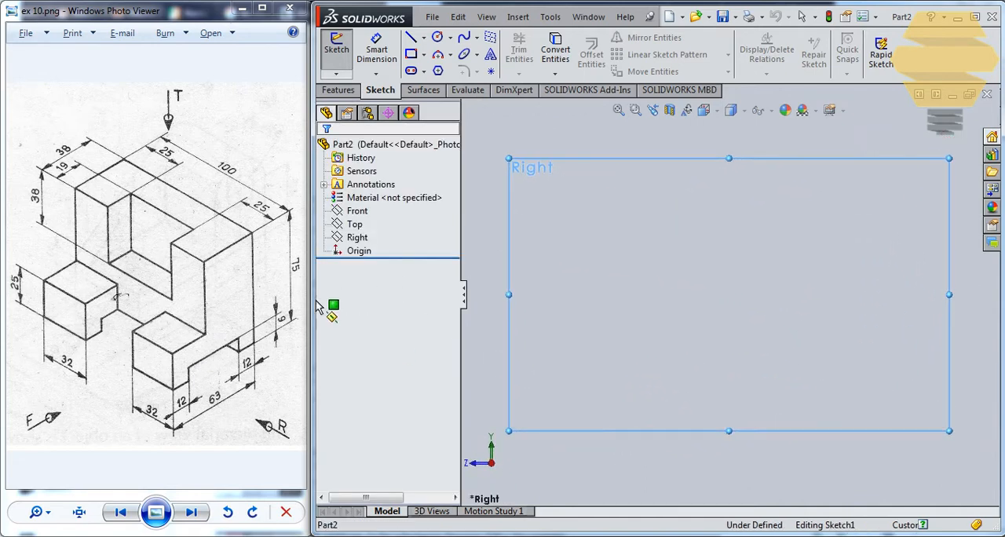
{"action": "left_click", "coordinate": [412, 39]}
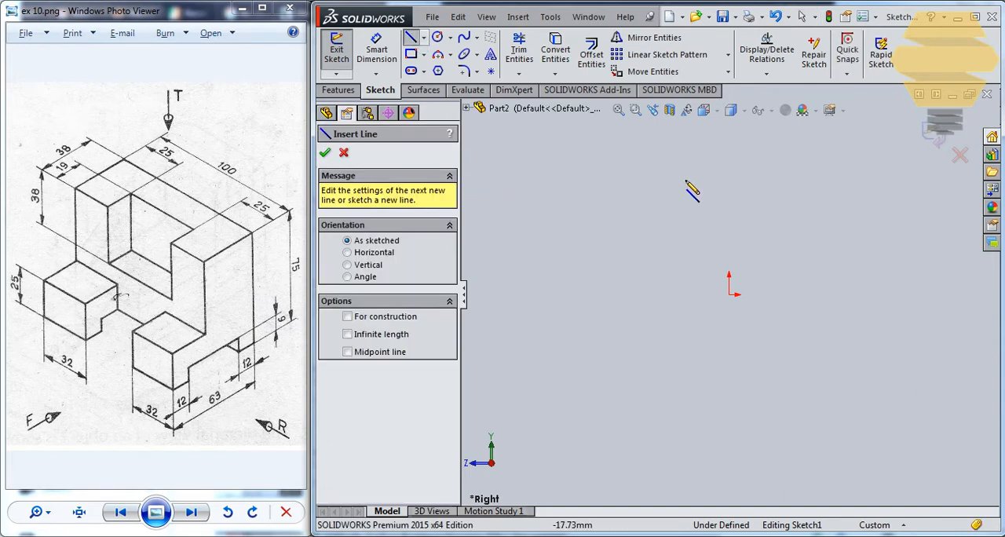
{"action": "left_click", "coordinate": [729, 131]}
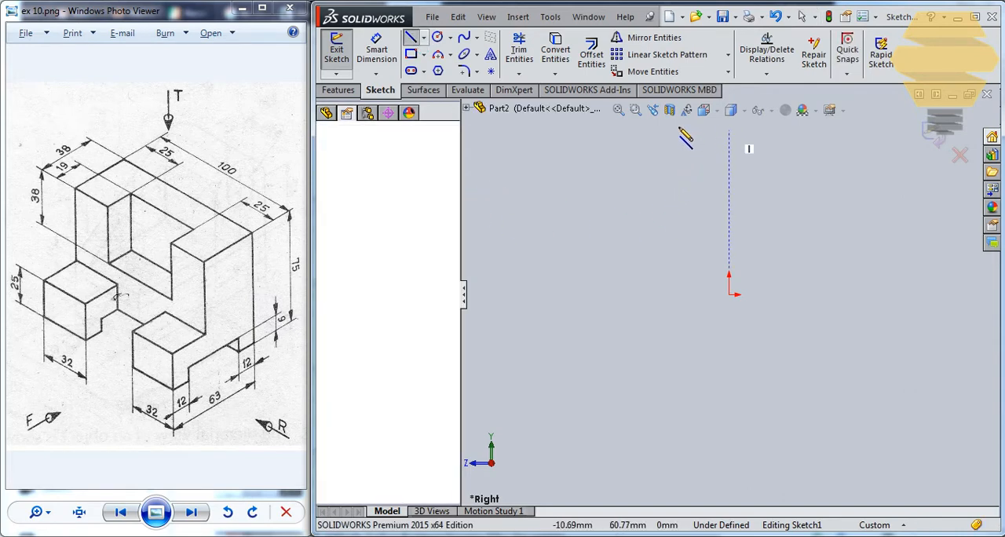
{"action": "left_click", "coordinate": [675, 129]}
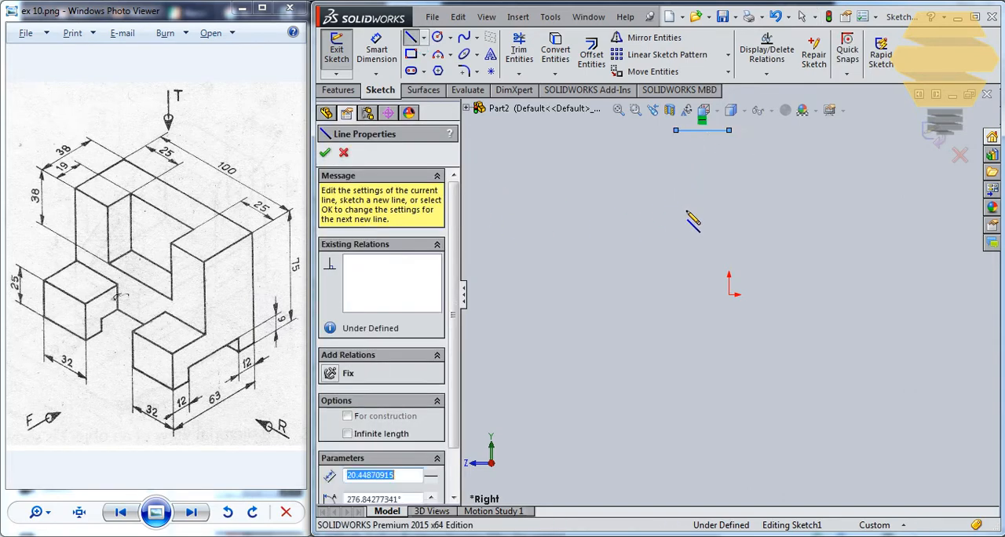
{"action": "left_click", "coordinate": [676, 253]}
{"action": "left_click", "coordinate": [591, 253]}
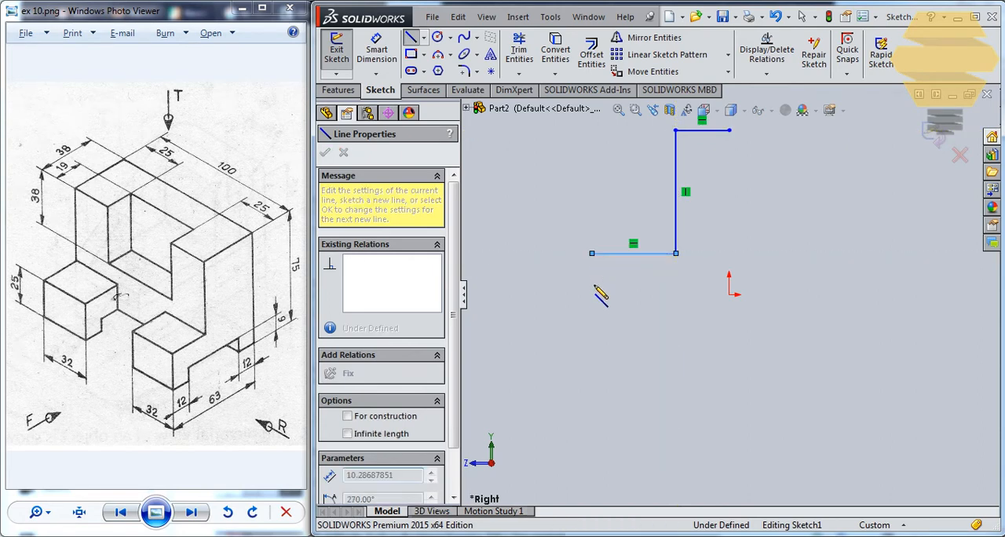
{"action": "left_click", "coordinate": [592, 294]}
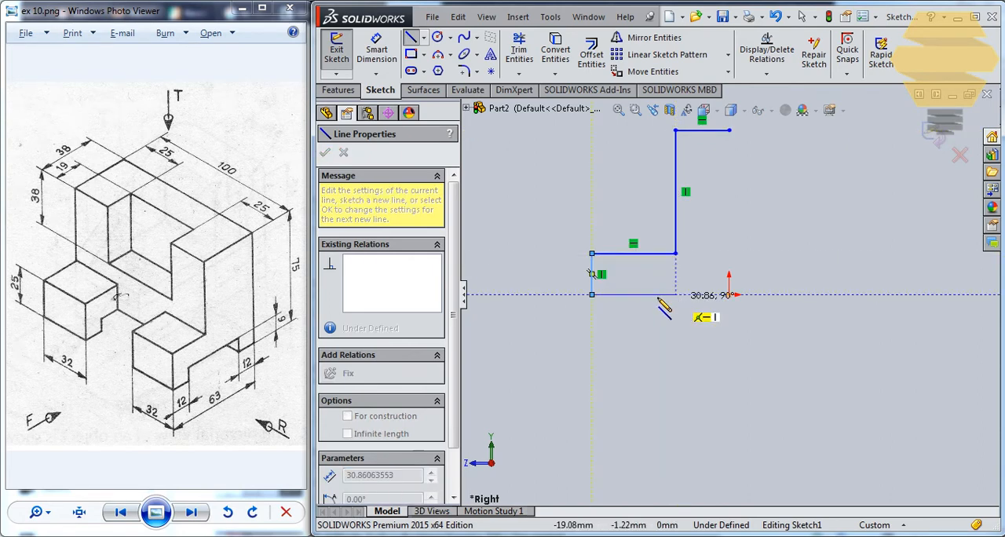
{"action": "left_click", "coordinate": [613, 294]}
{"action": "left_click", "coordinate": [628, 275]}
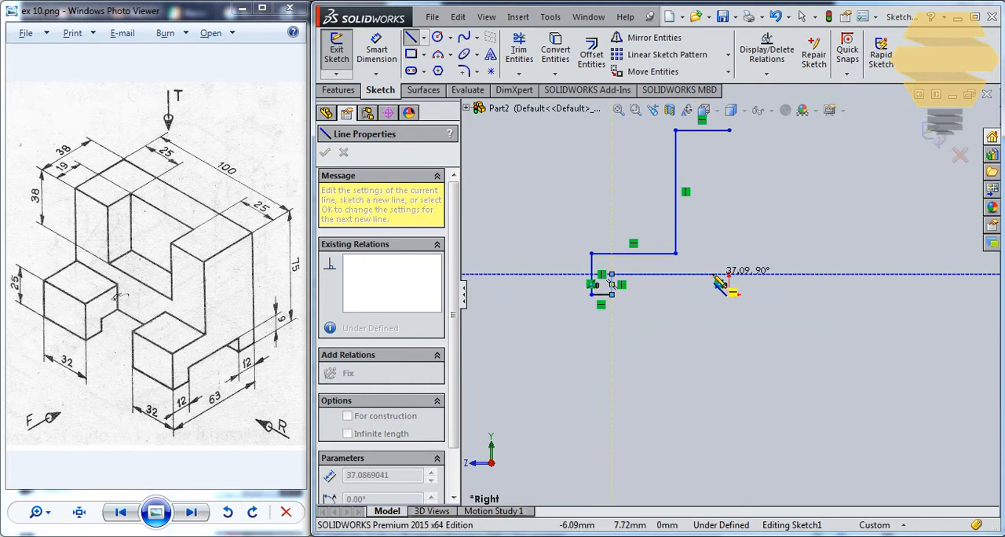
{"action": "left_click", "coordinate": [712, 274]}
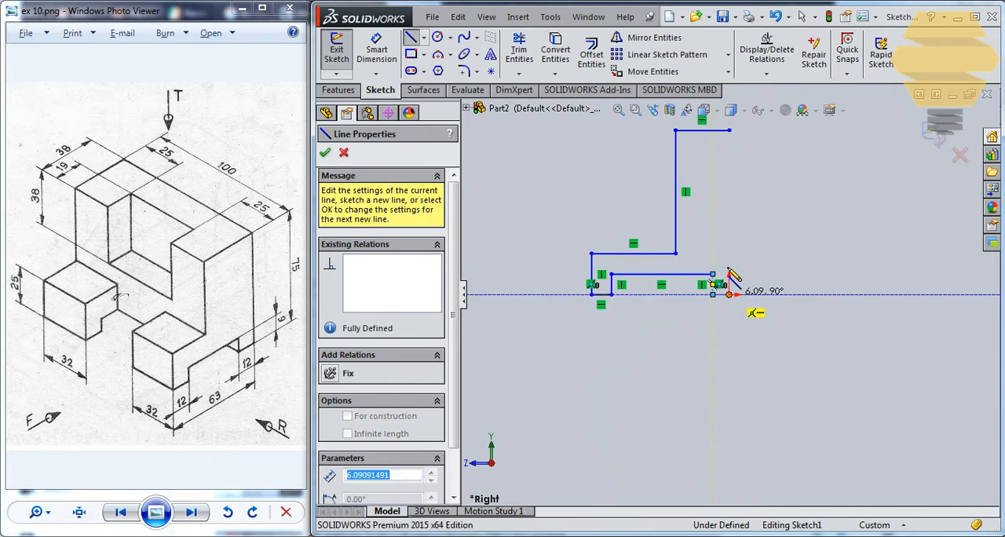
{"action": "left_click", "coordinate": [729, 295]}
{"action": "left_click", "coordinate": [729, 131]}
{"action": "key", "text": "Escape"}
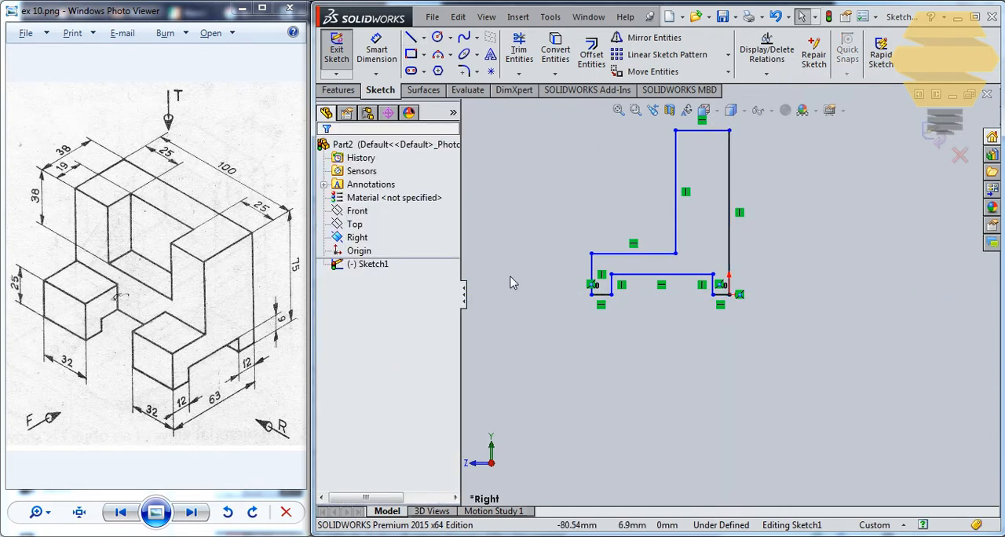
Dimension the profile's tall back edge as 75 mm
{"action": "left_click", "coordinate": [374, 54]}
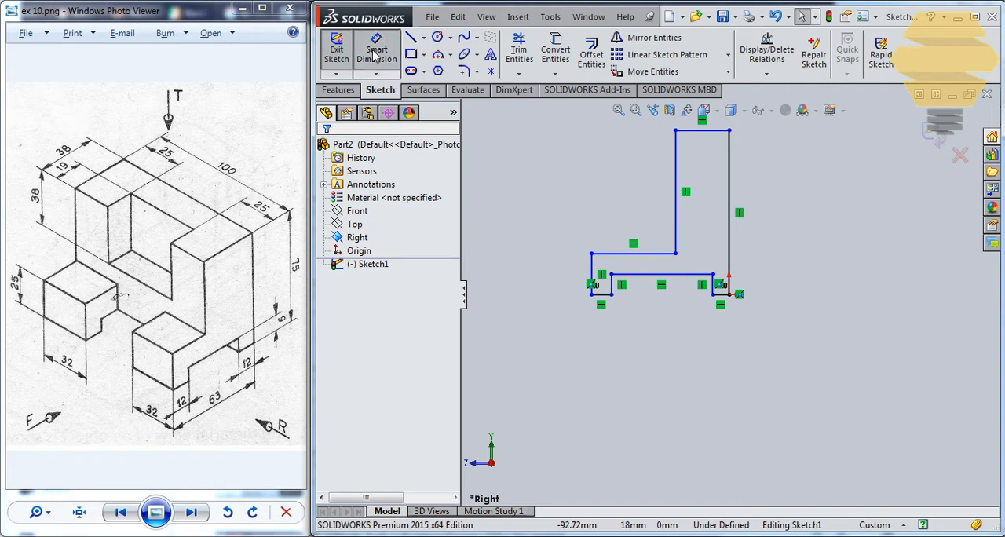
{"action": "scroll", "coordinate": [768, 202], "scroll_direction": "up", "scroll_amount": 1}
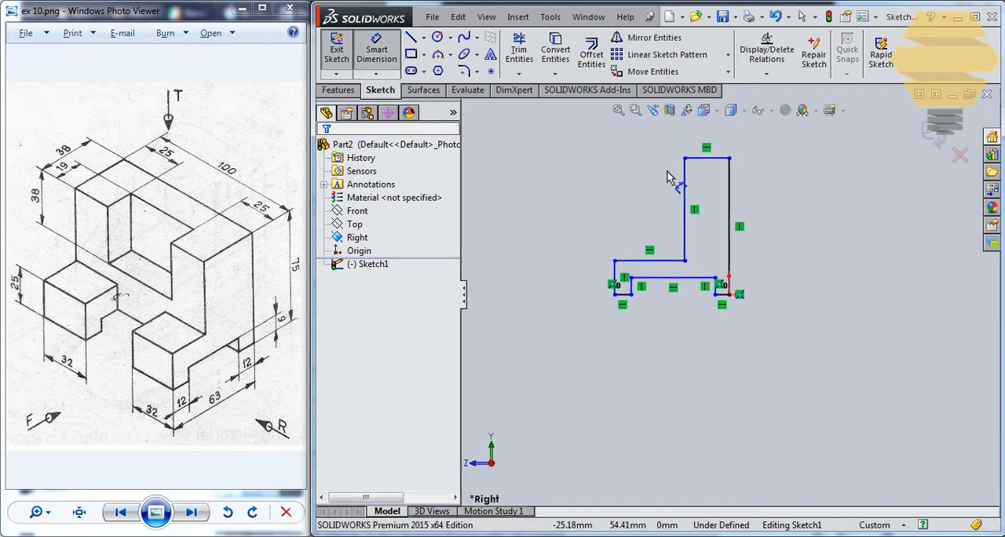
{"action": "left_click", "coordinate": [732, 192]}
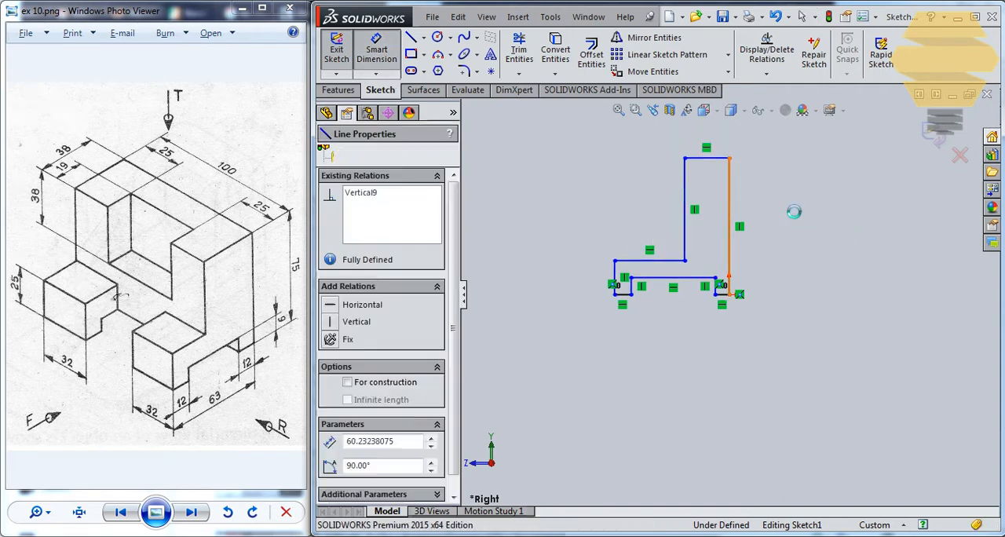
{"action": "left_click", "coordinate": [782, 206]}
{"action": "type", "text": "75"}
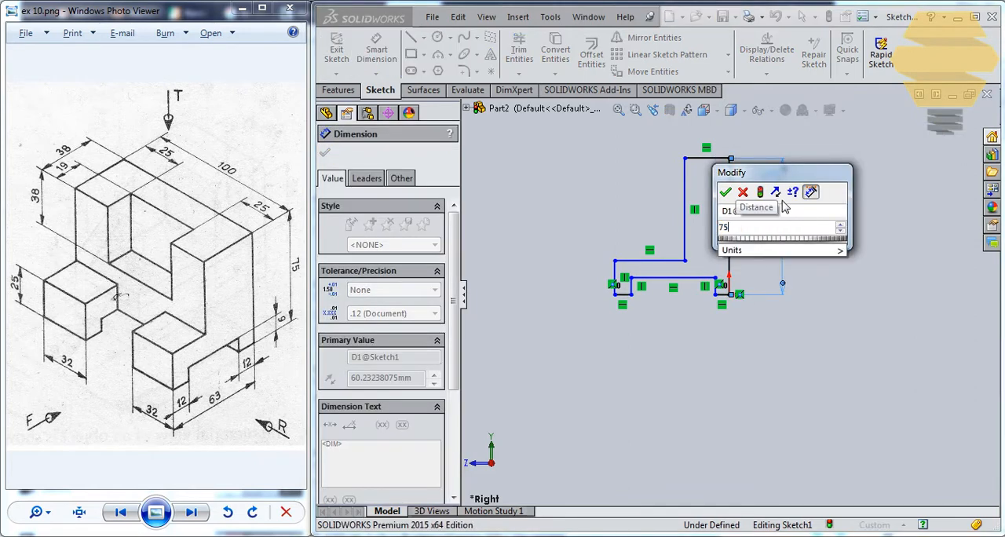
{"action": "key", "text": "Return"}
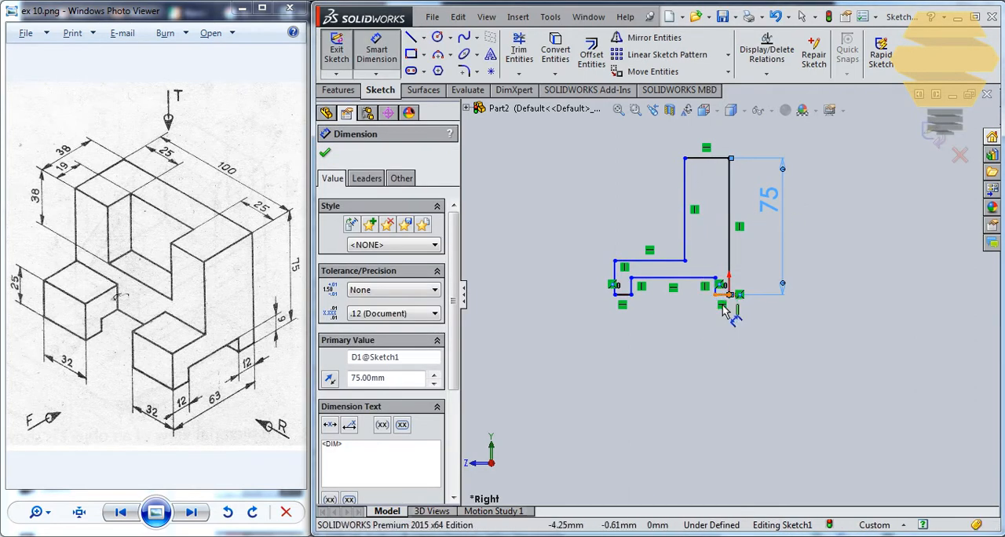
Dimension the bottom edges of the back and front feet as 12 mm each
{"action": "left_click", "coordinate": [723, 296]}
{"action": "left_click", "coordinate": [724, 385]}
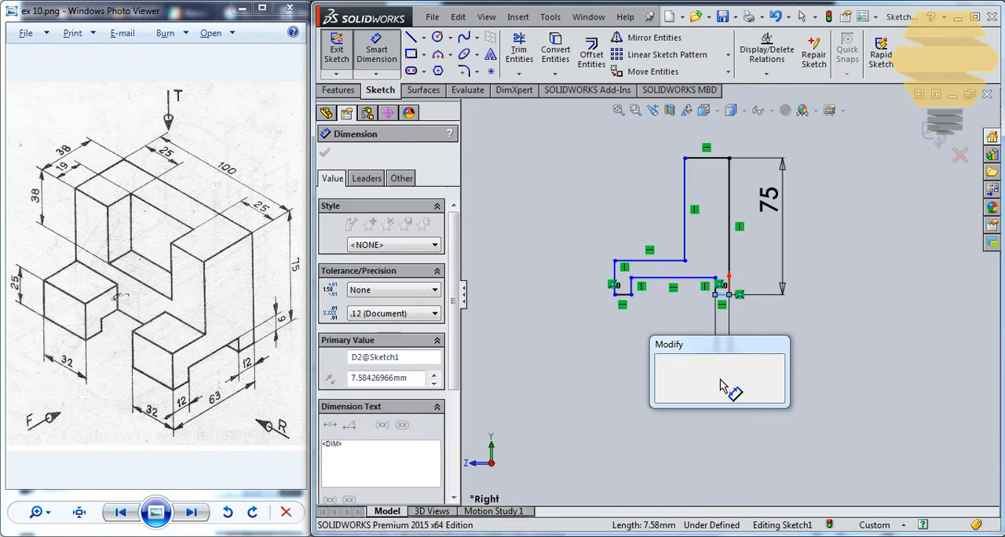
{"action": "type", "text": "12"}
{"action": "key", "text": "Return"}
{"action": "left_click", "coordinate": [625, 297]}
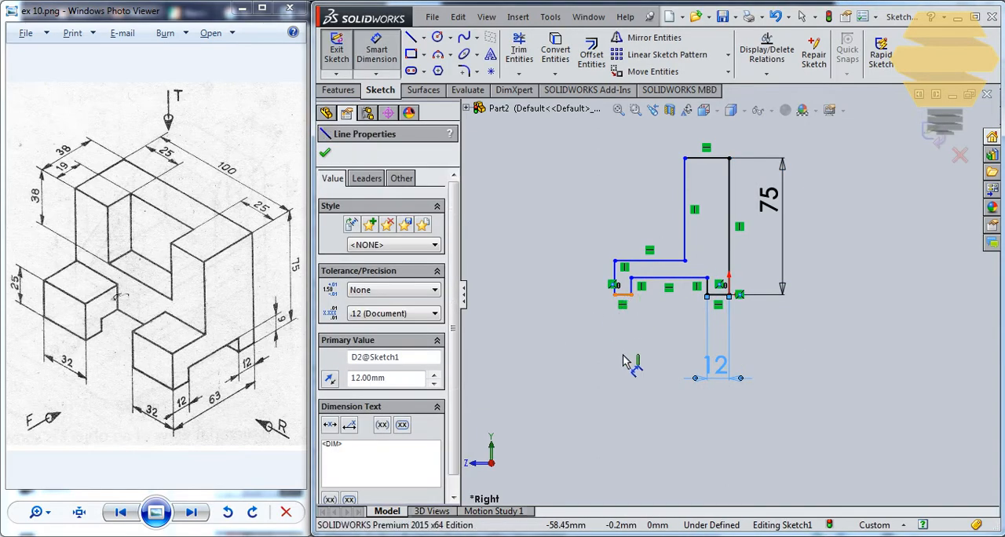
{"action": "left_click", "coordinate": [631, 368]}
{"action": "type", "text": "12"}
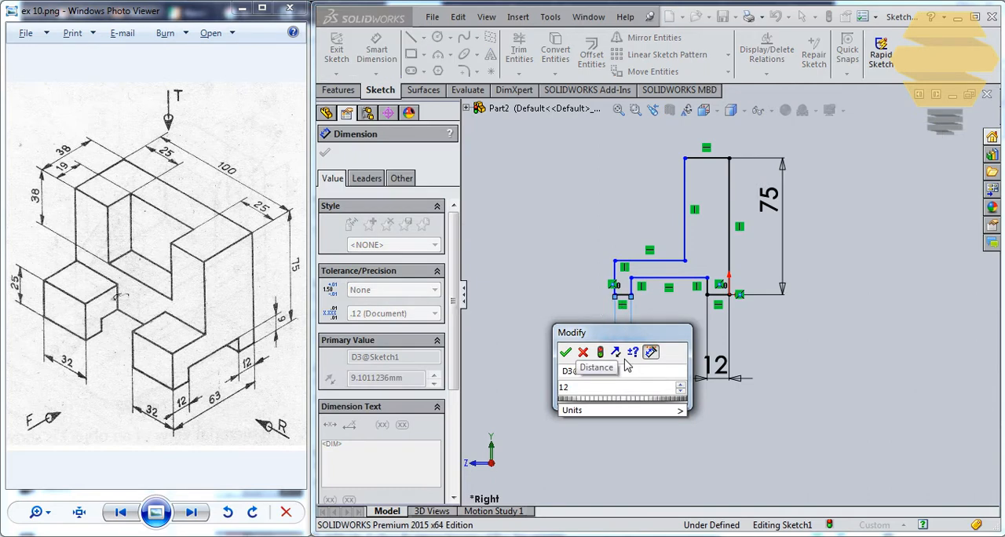
{"action": "key", "text": "Return"}
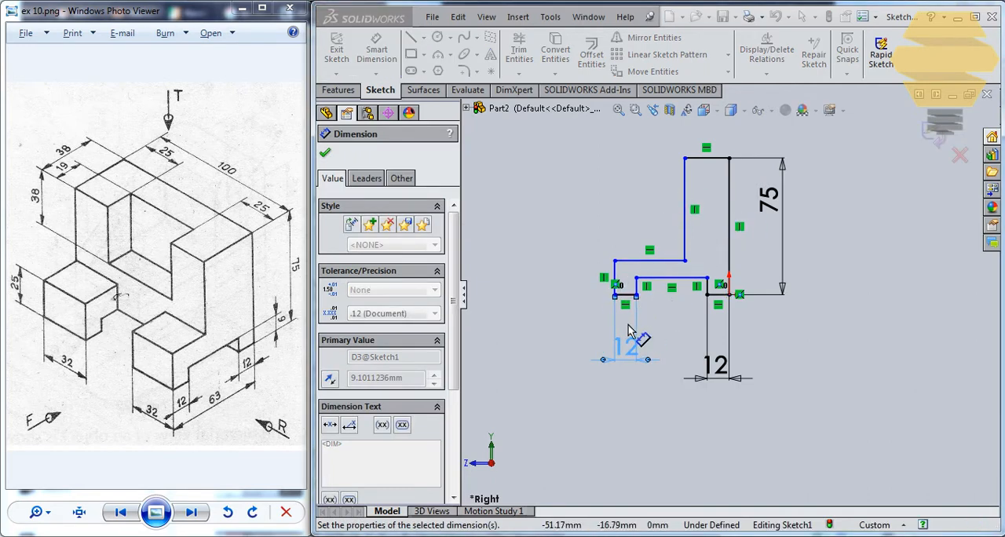
Dimension the profile's overall width as 63 mm and the height of its front edge as 25 mm
{"action": "left_click", "coordinate": [616, 279]}
{"action": "left_click", "coordinate": [729, 236]}
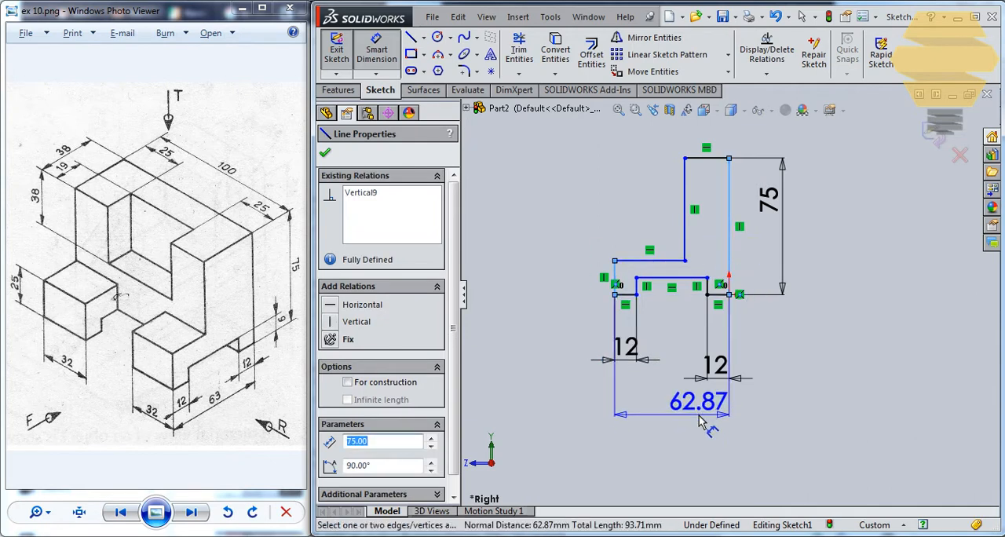
{"action": "left_click", "coordinate": [705, 421]}
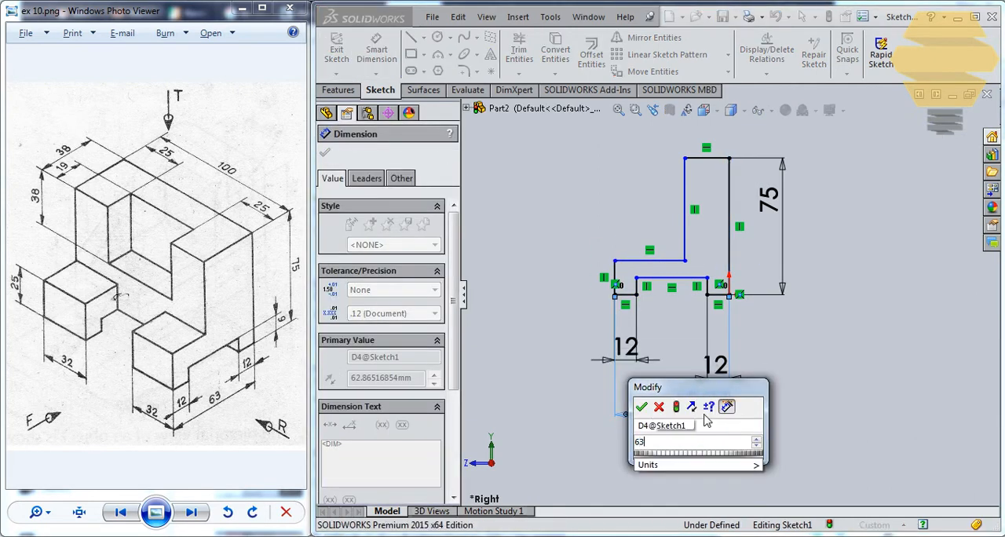
{"action": "key", "text": "Return"}
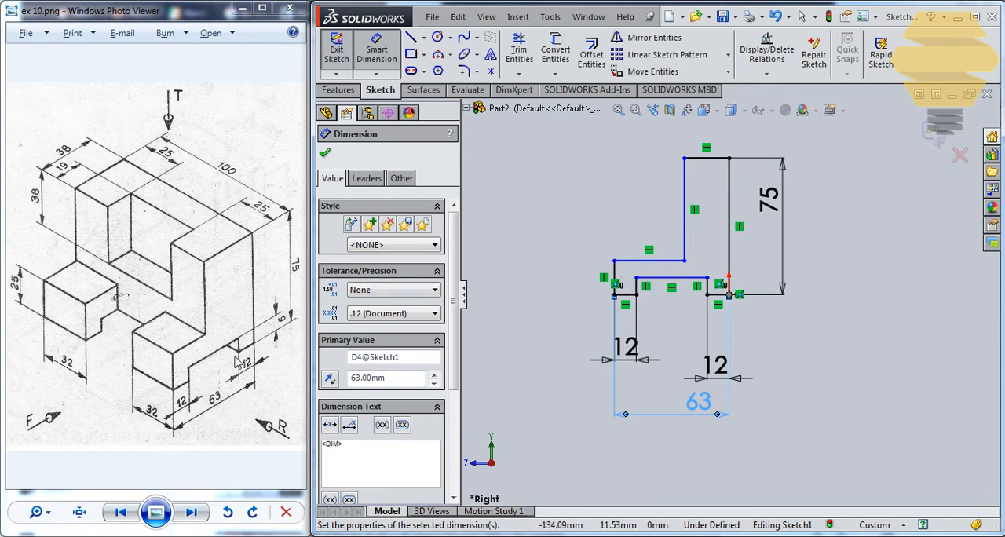
{"action": "left_click", "coordinate": [616, 280]}
{"action": "left_click", "coordinate": [572, 286]}
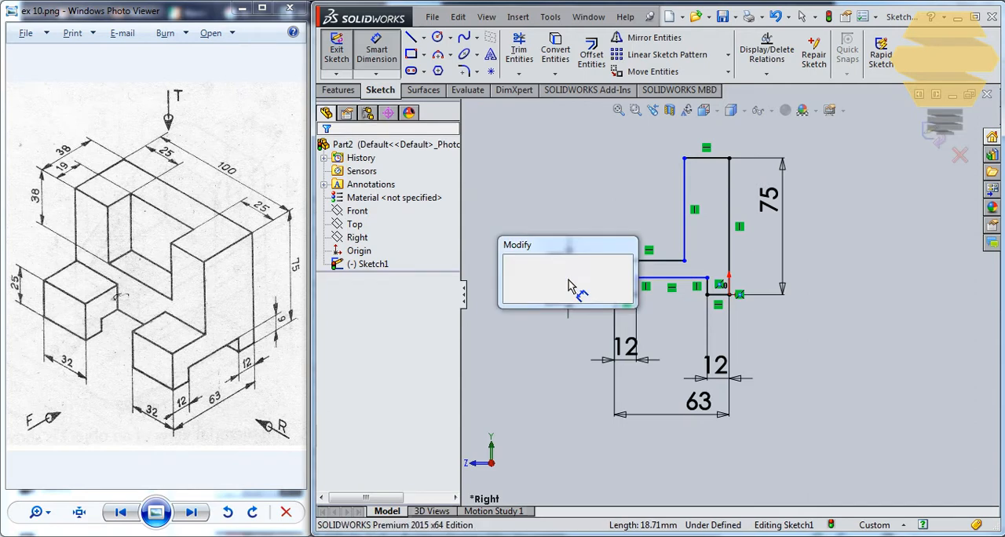
{"action": "type", "text": "25"}
{"action": "key", "text": "Return"}
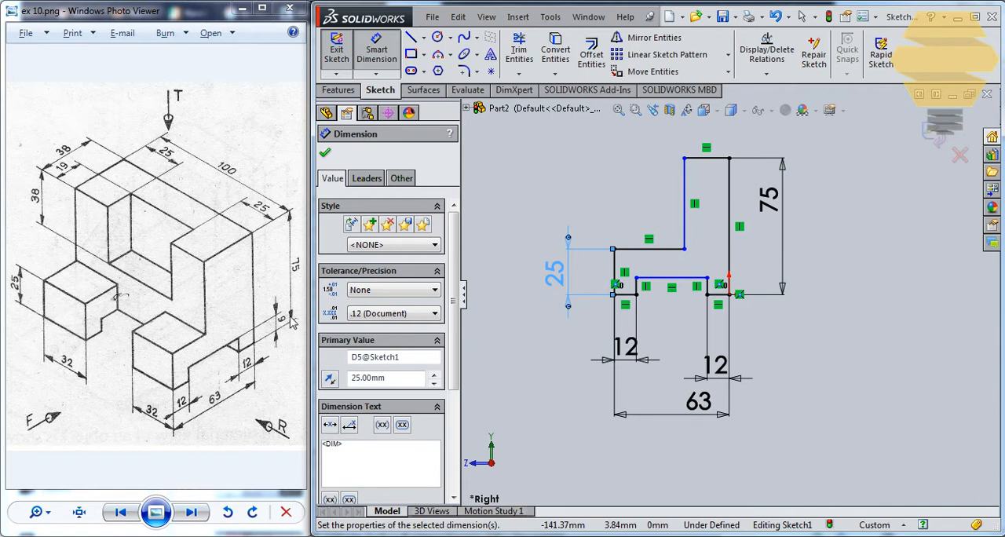
Dimension the height of the bottom notch above the front foot's base as 9 mm
{"action": "left_click", "coordinate": [635, 297]}
{"action": "left_click", "coordinate": [628, 295]}
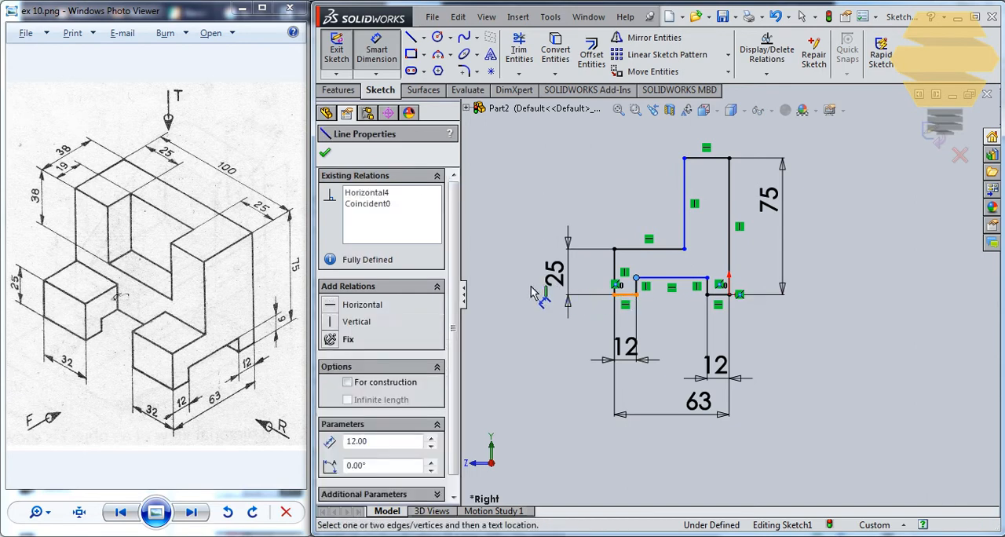
{"action": "left_click", "coordinate": [503, 296]}
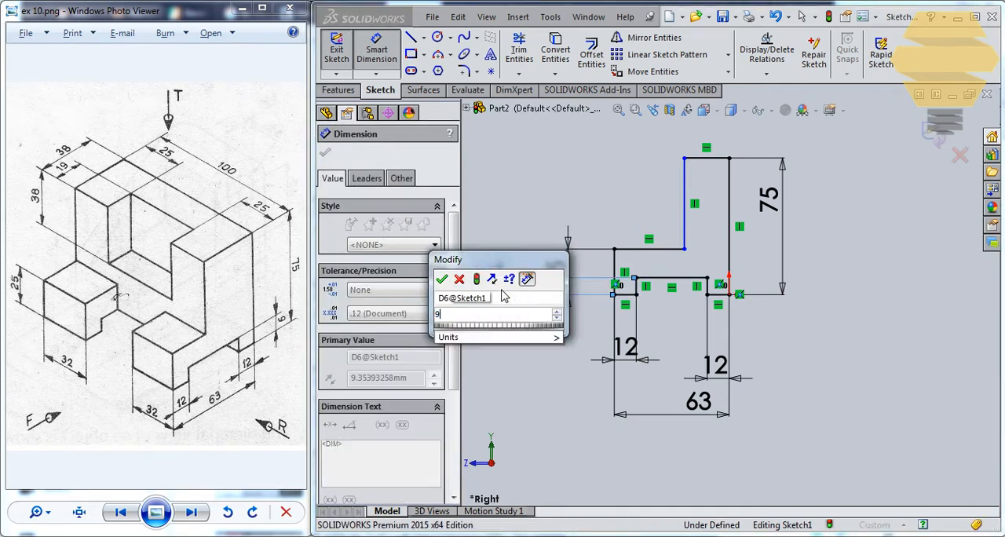
{"action": "type", "text": "9"}
{"action": "key", "text": "Return"}
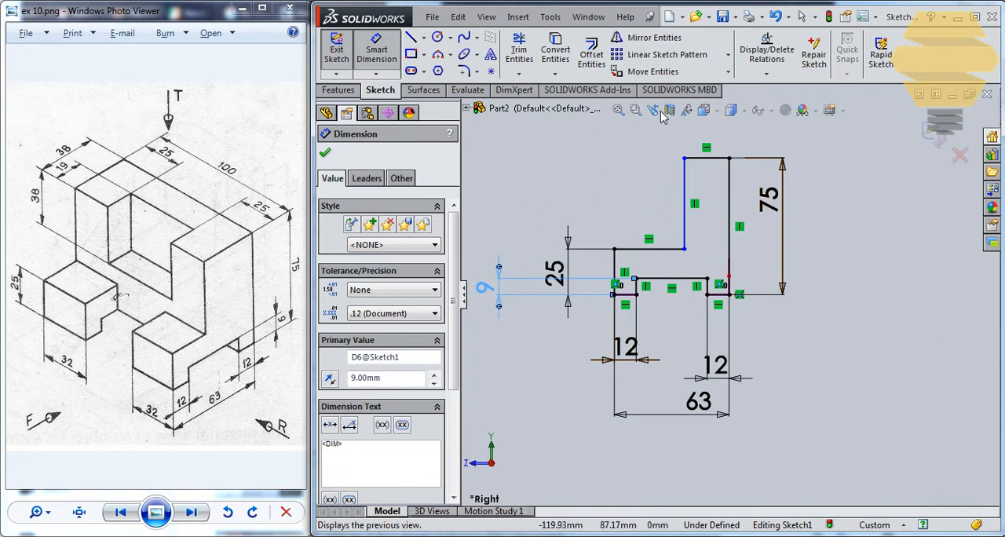
Dimension the profile's top edge as 38 mm and finish the sketch
{"action": "left_click", "coordinate": [707, 158]}
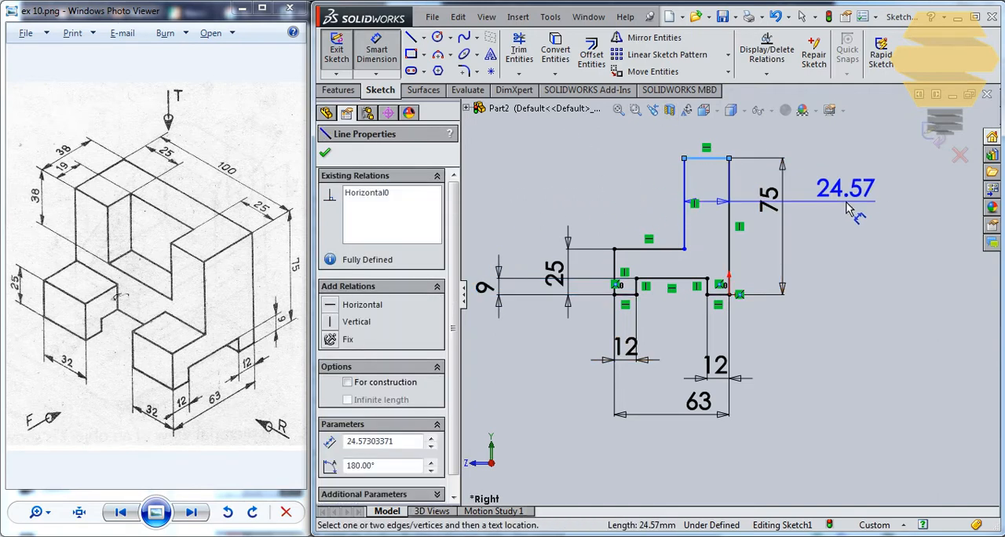
{"action": "left_click", "coordinate": [849, 215]}
{"action": "type", "text": "38"}
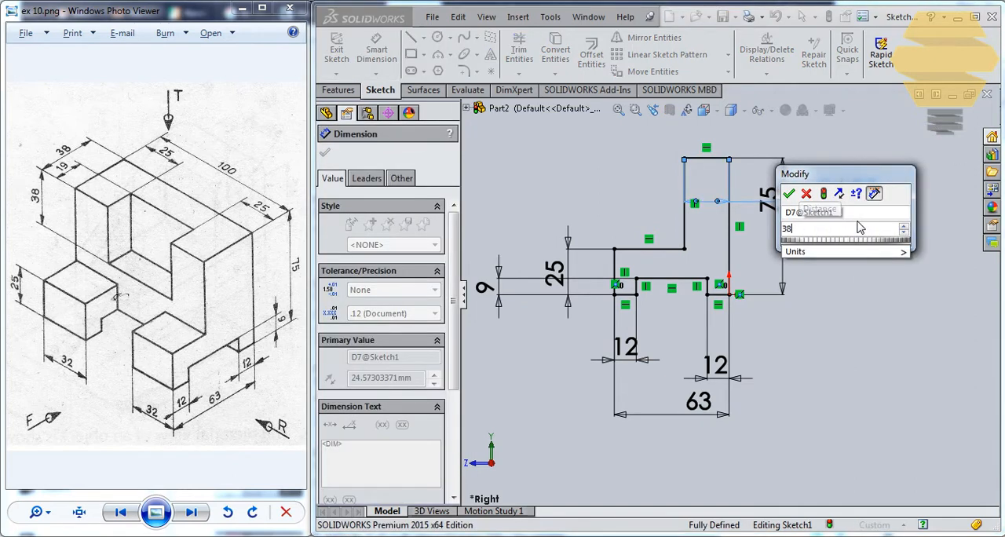
{"action": "key", "text": "Return"}
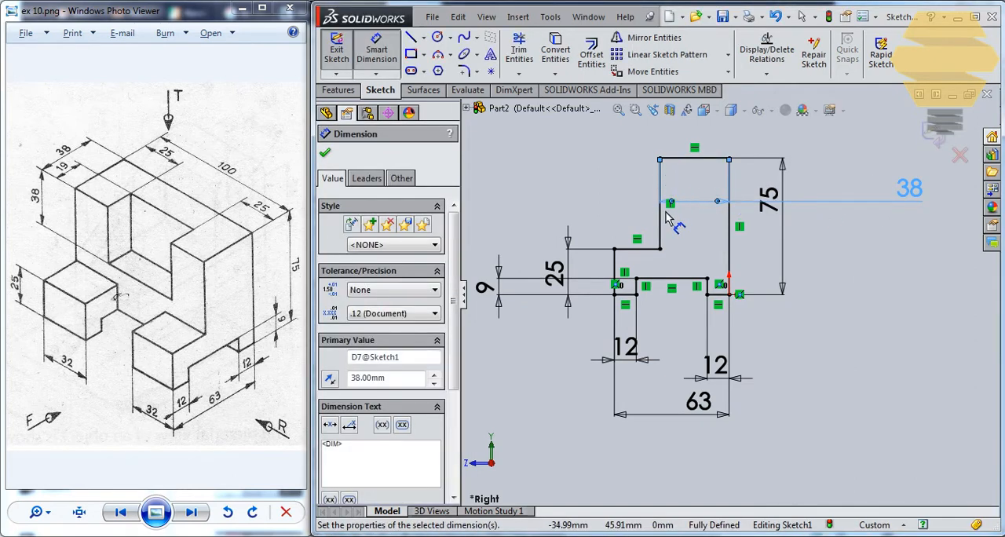
{"action": "left_click", "coordinate": [944, 124]}
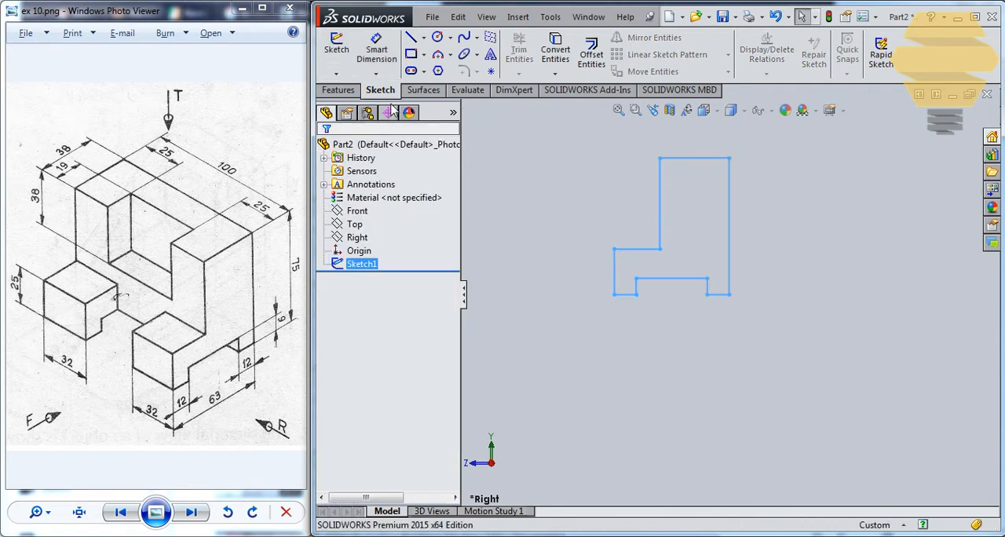
Extrude the side profile as a surface, 50 mm blind in each of the two directions
{"action": "left_click", "coordinate": [423, 90]}
{"action": "left_click", "coordinate": [340, 51]}
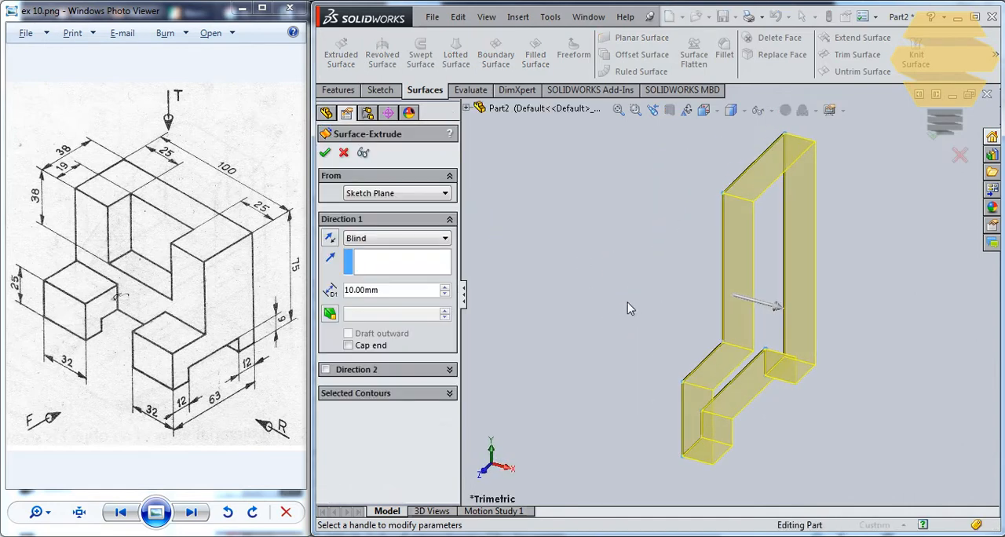
{"action": "scroll", "coordinate": [721, 261], "scroll_direction": "up", "scroll_amount": 2}
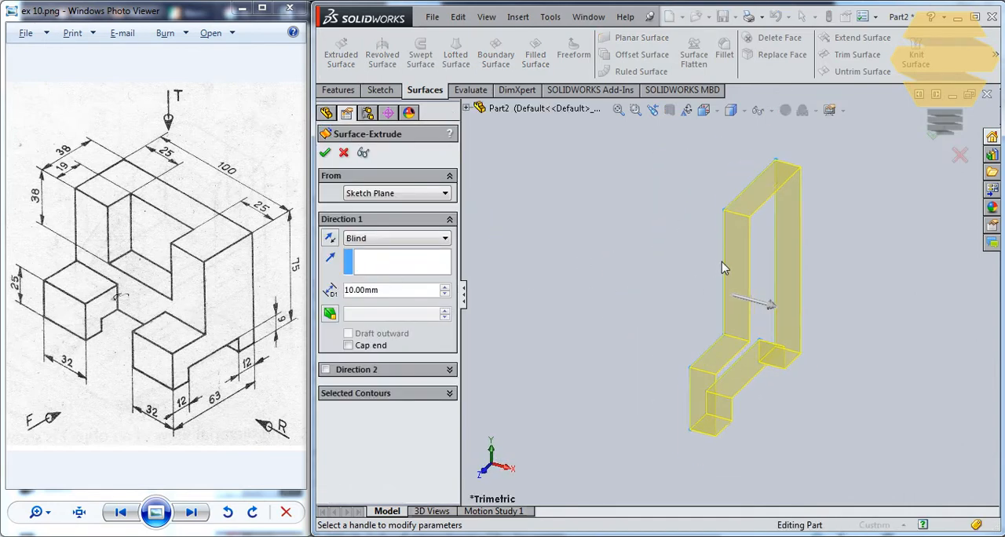
{"action": "left_click", "coordinate": [325, 369]}
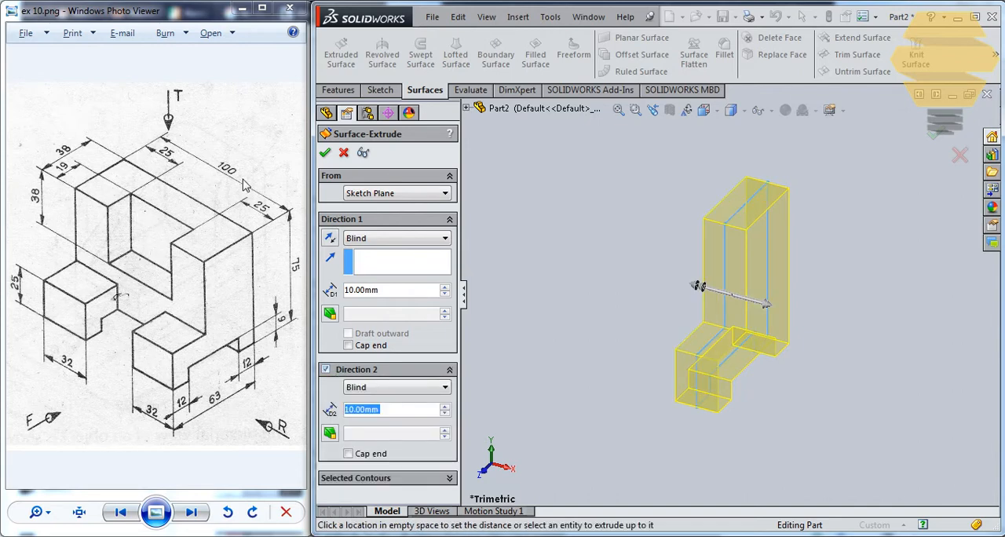
{"action": "type", "text": "50"}
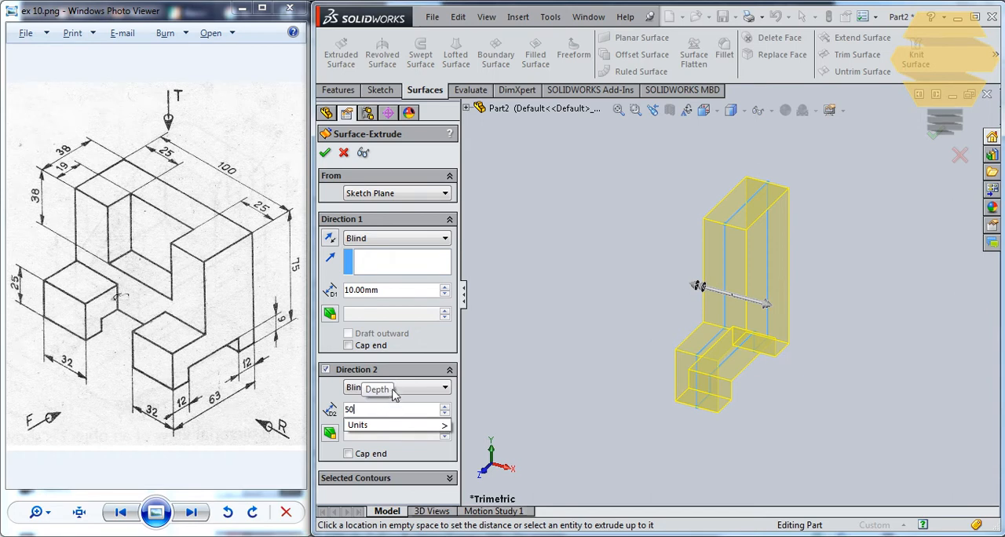
{"action": "key", "text": "Return"}
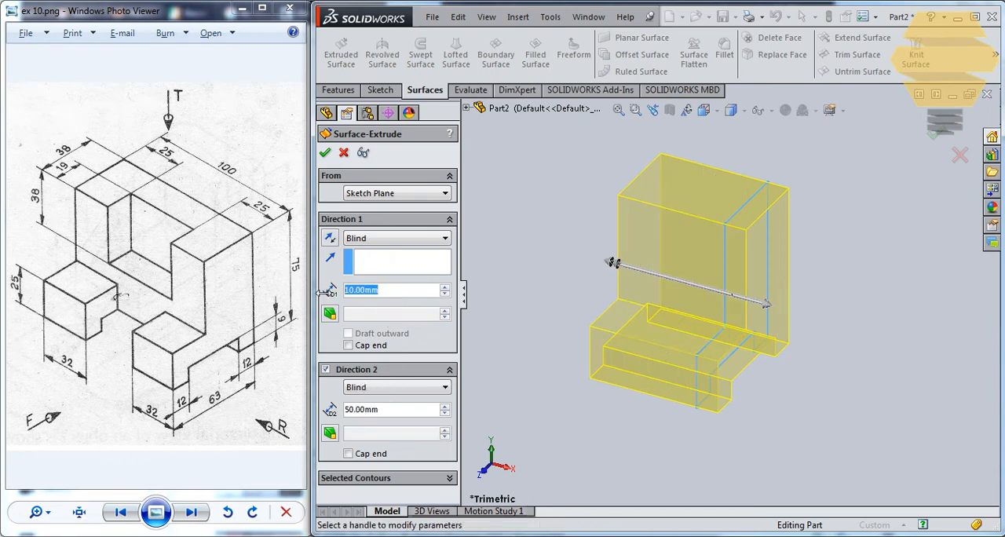
{"action": "type", "text": "50"}
{"action": "key", "text": "Return"}
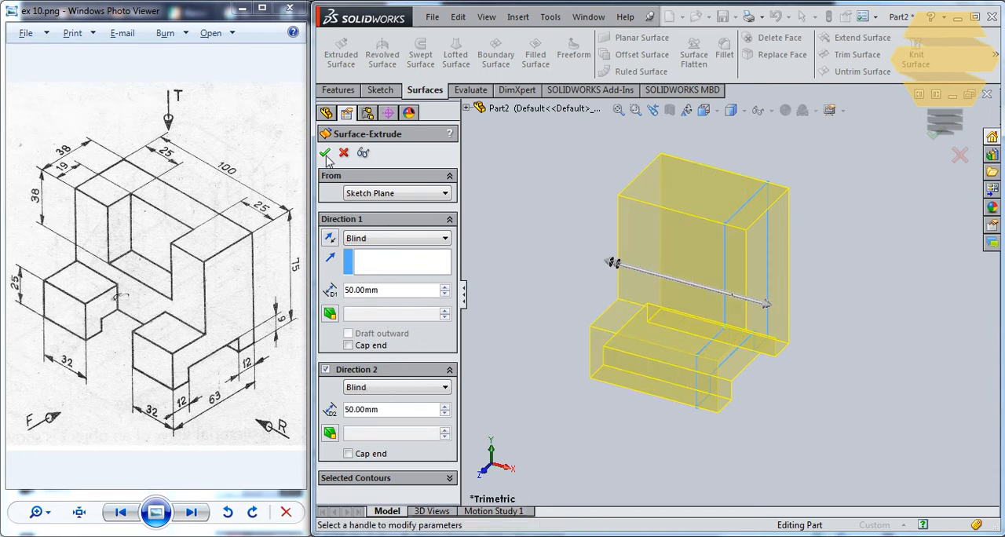
{"action": "key", "text": "Return"}
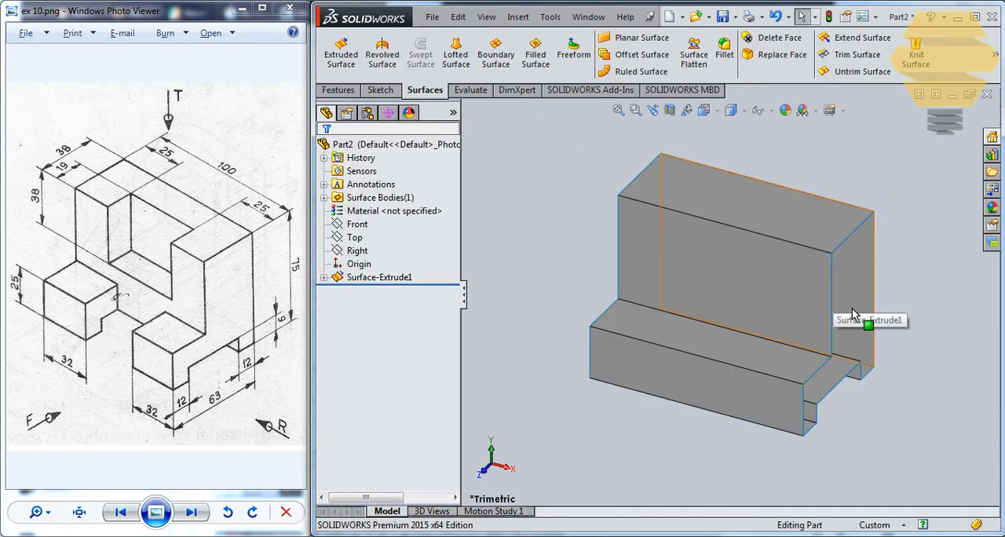
{"action": "middle_click_drag", "start_coordinate": [824, 298], "coordinate": [819, 343]}
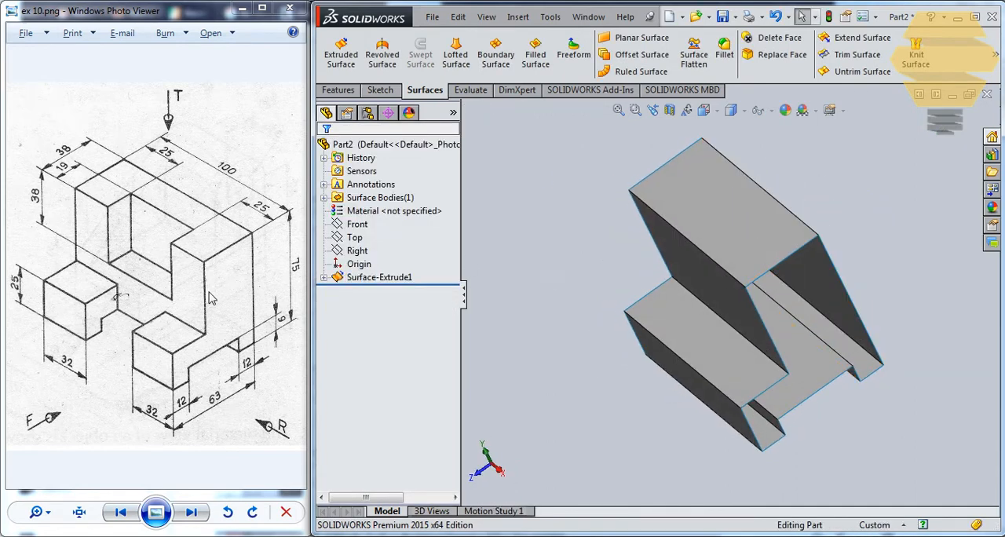
{"action": "middle_click_drag", "start_coordinate": [816, 264], "coordinate": [785, 204]}
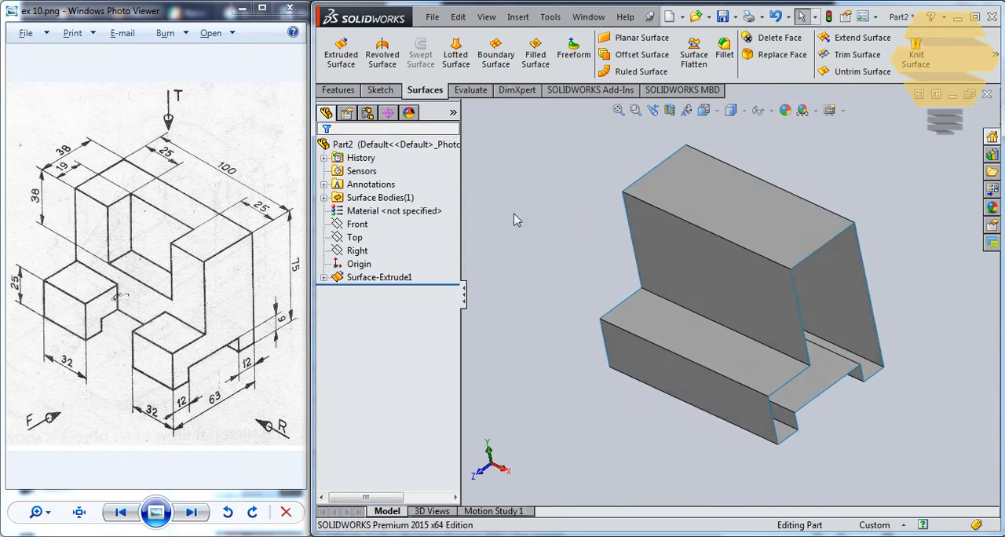
{"action": "left_click", "coordinate": [323, 278]}
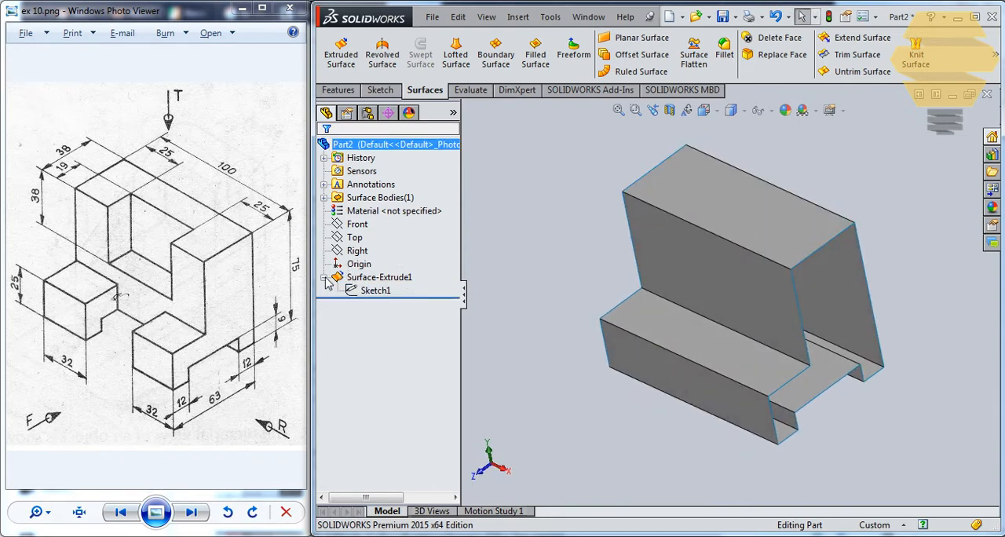
{"action": "left_click", "coordinate": [370, 290]}
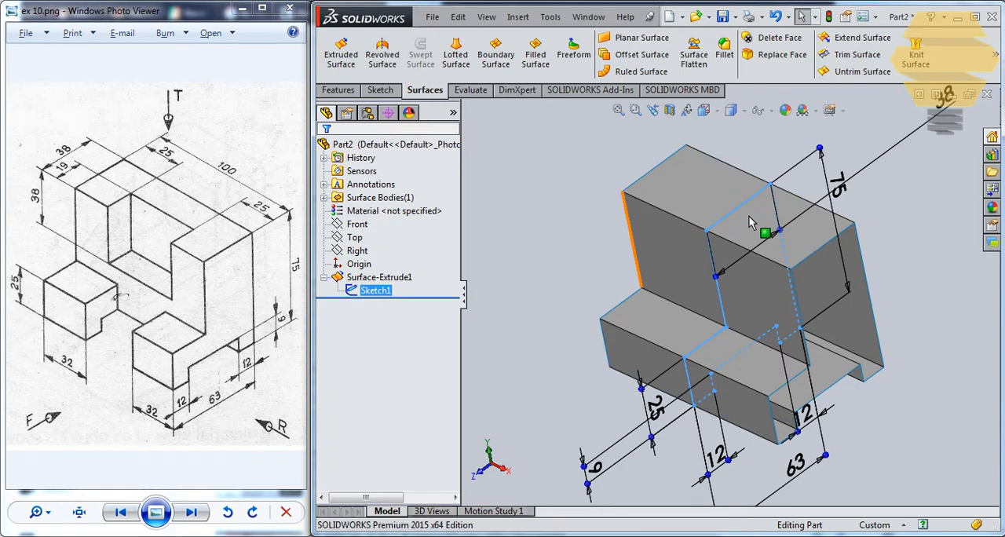
{"action": "left_click", "coordinate": [515, 210]}
{"action": "mouse_move", "coordinate": [610, 191]}
{"action": "middle_mouse_down"}
{"action": "mouse_move", "coordinate": [633, 189]}
{"action": "mouse_move", "coordinate": [631, 205]}
{"action": "middle_mouse_up"}
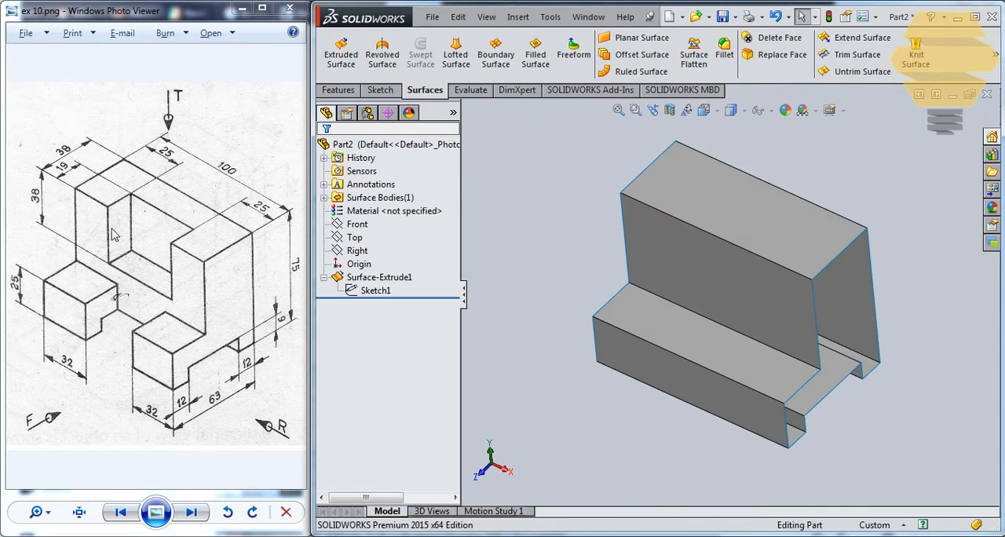
Start a sketch on the upper front face and draw a rectangle about 43 mm wide across its top edge
{"action": "left_click", "coordinate": [709, 249]}
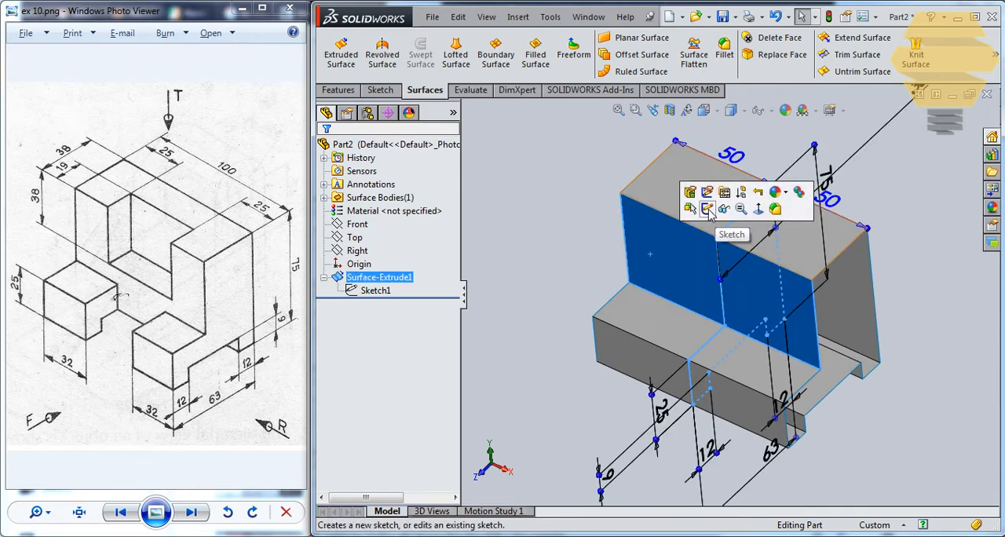
{"action": "left_click", "coordinate": [708, 209]}
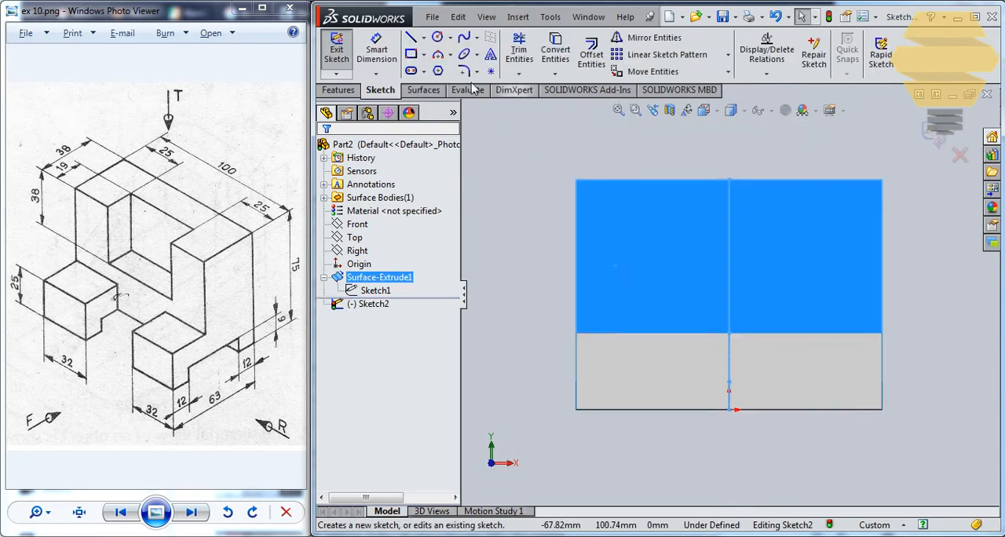
{"action": "left_click", "coordinate": [412, 55]}
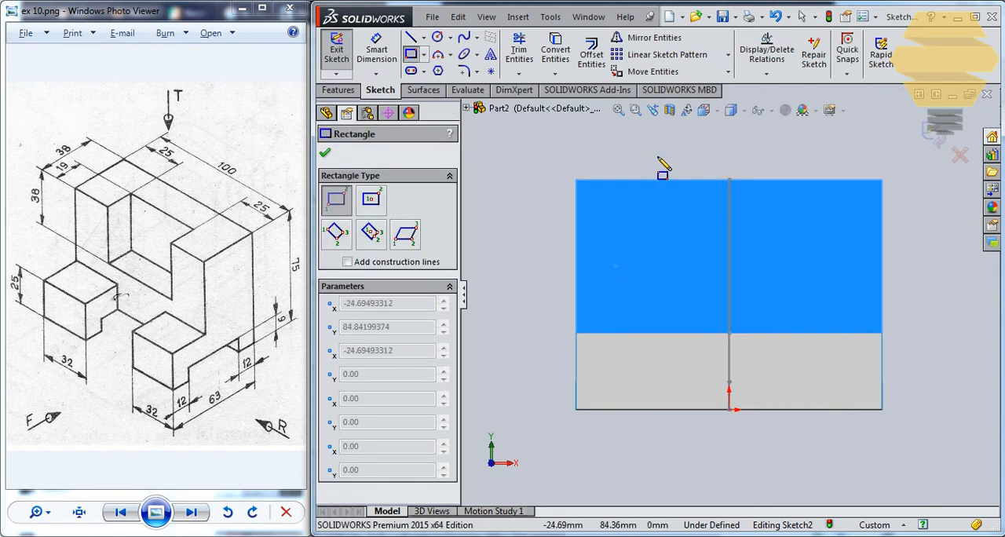
{"action": "key", "text": "Escape"}
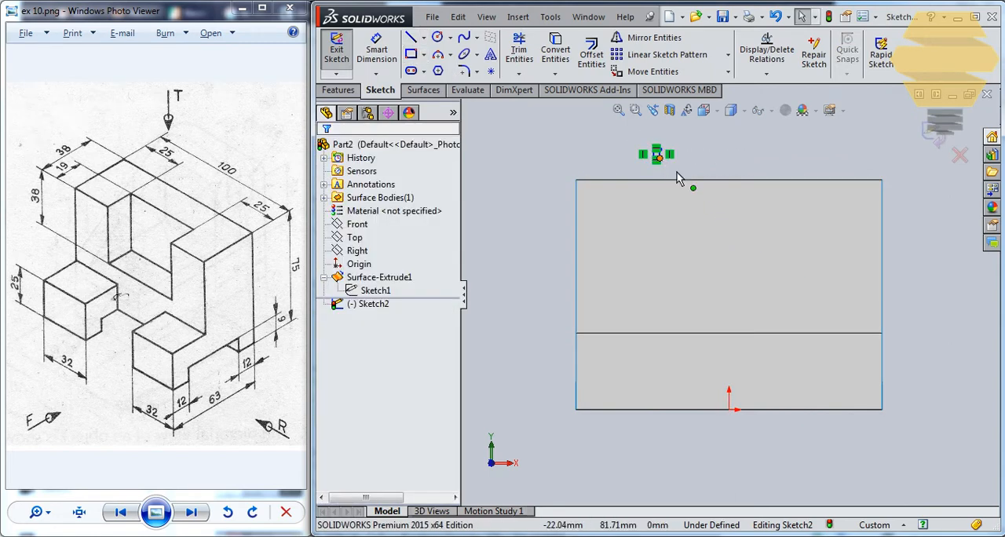
{"action": "left_click_drag", "start_coordinate": [677, 178], "coordinate": [785, 233]}
Dimension the rectangle as 50 mm wide and 38 mm high
{"action": "left_click", "coordinate": [376, 53]}
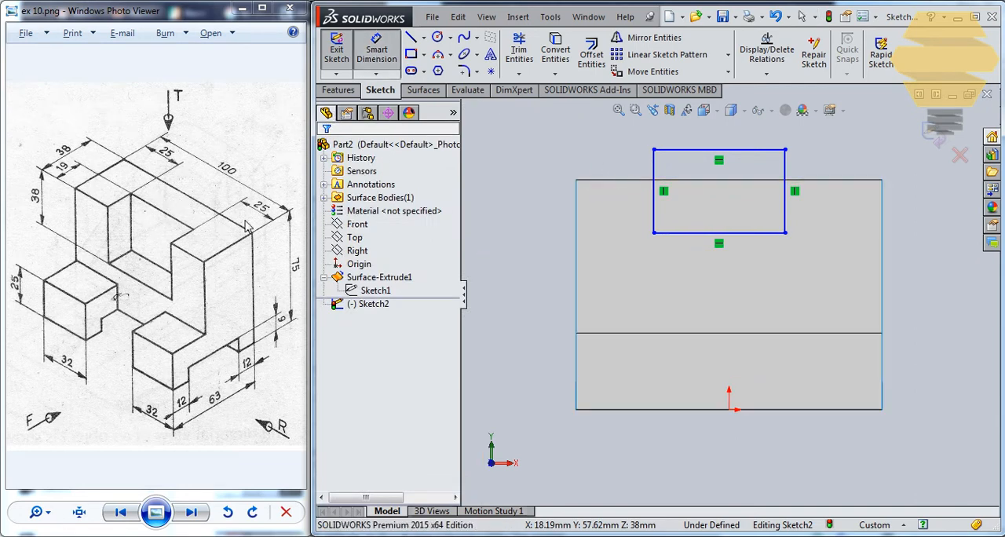
{"action": "left_click", "coordinate": [740, 150]}
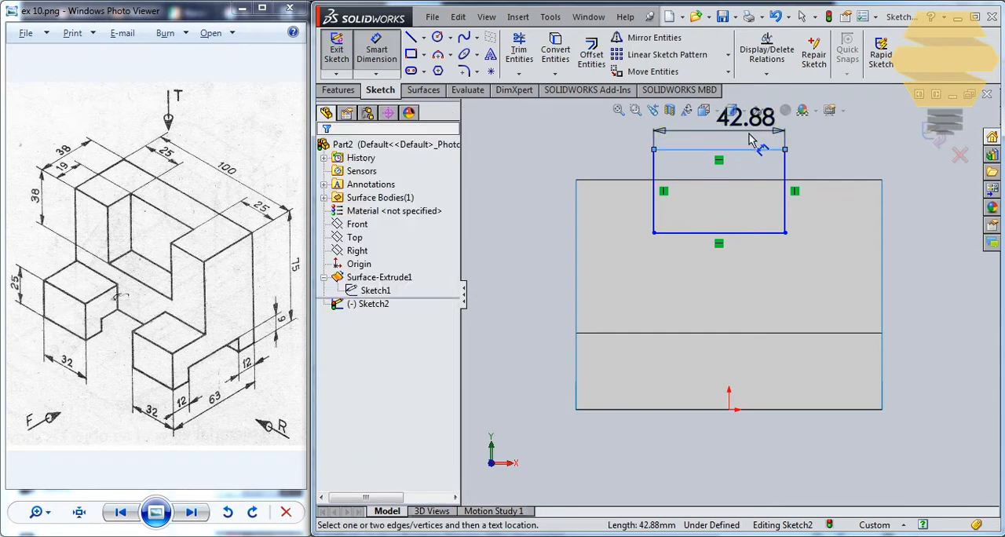
{"action": "left_click", "coordinate": [757, 141]}
{"action": "type", "text": "50"}
{"action": "key", "text": "Return"}
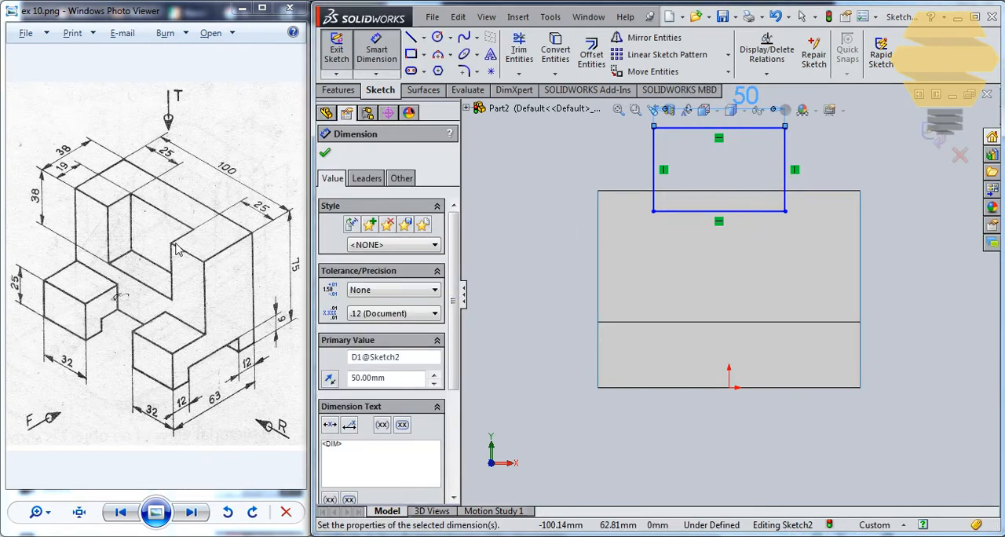
{"action": "left_click", "coordinate": [785, 165]}
{"action": "left_click", "coordinate": [879, 181]}
{"action": "type", "text": "3"}
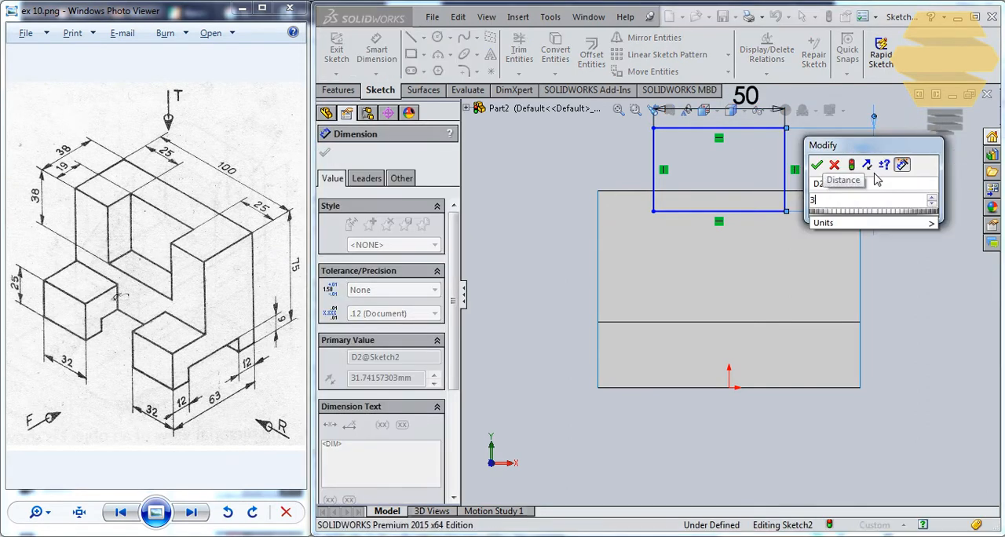
{"action": "type", "text": "8"}
{"action": "key", "text": "Return"}
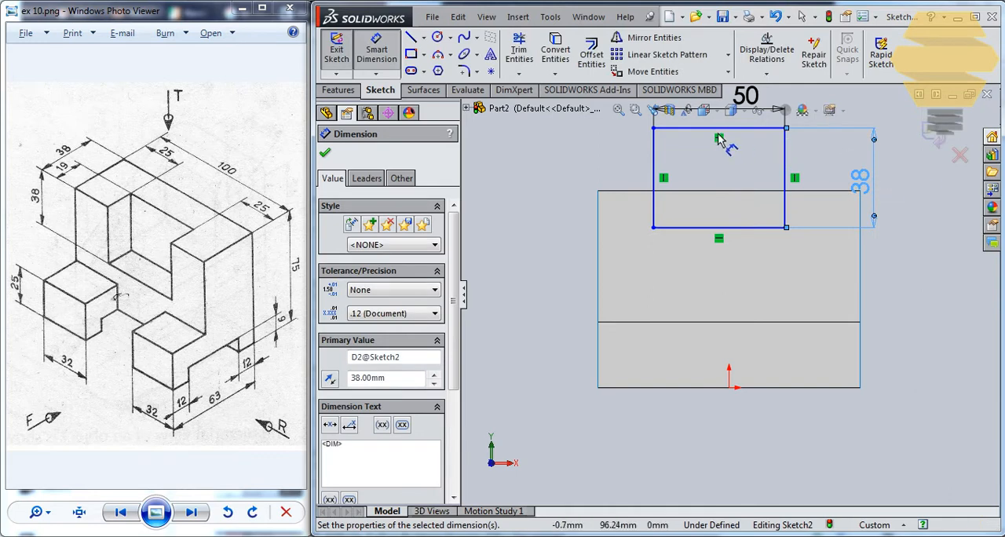
{"action": "key", "text": "Escape"}
Move the rectangle down onto the face and make its top line collinear with the face's top edge
{"action": "left_click_drag", "start_coordinate": [720, 128], "coordinate": [744, 209]}
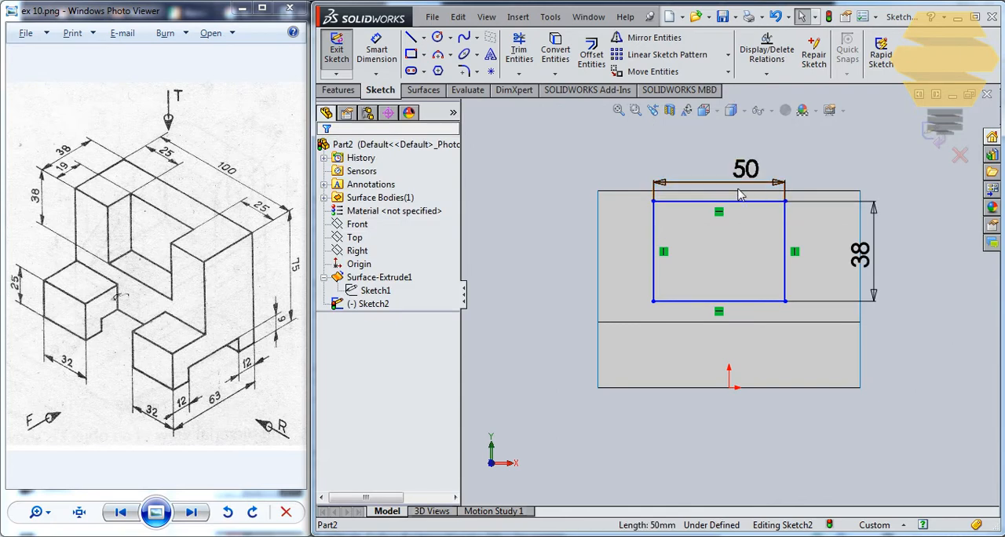
{"action": "left_click", "coordinate": [737, 192]}
{"action": "left_click", "coordinate": [743, 201], "text": "ctrl"}
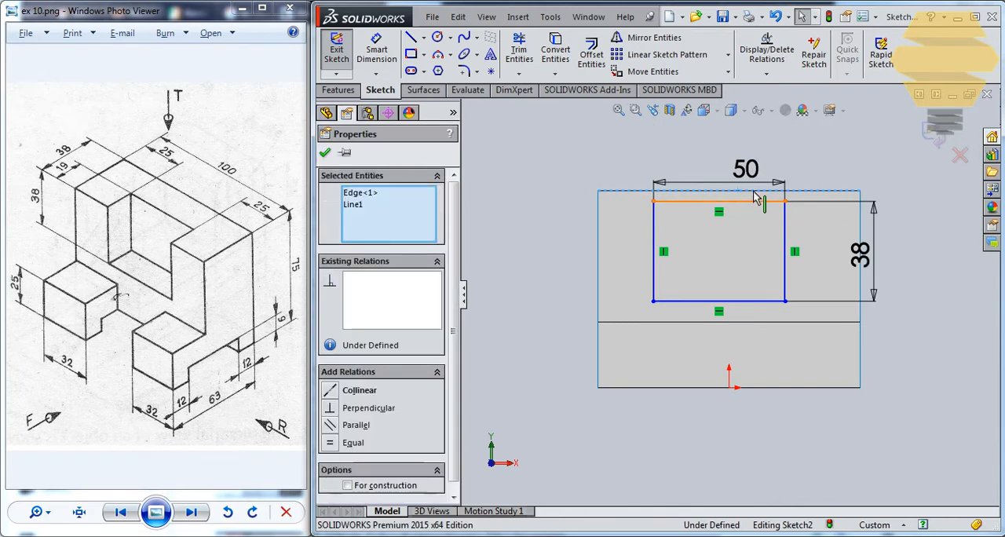
{"action": "left_click", "coordinate": [339, 393]}
{"action": "left_click", "coordinate": [325, 153]}
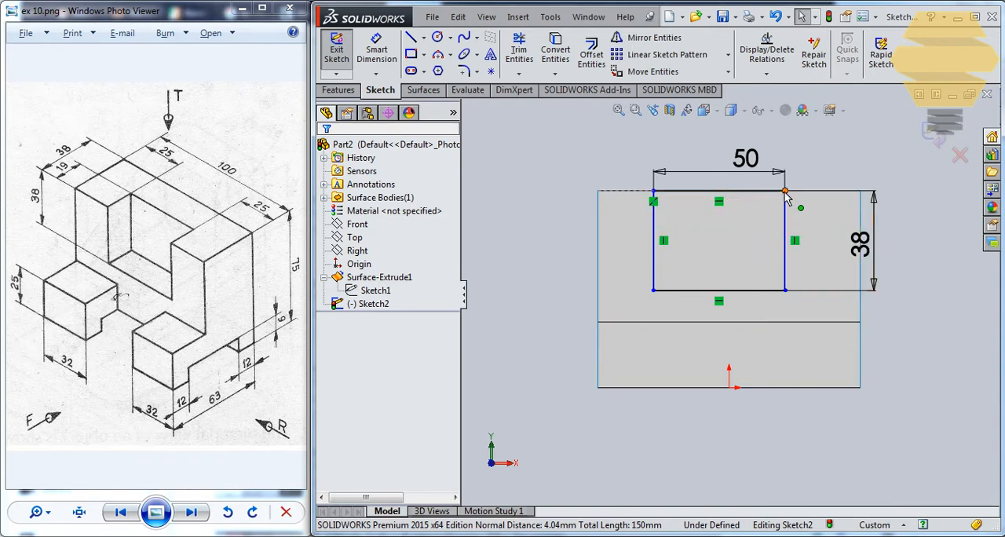
{"action": "mouse_move", "coordinate": [785, 192]}
{"action": "left_mouse_down"}
{"action": "mouse_move", "coordinate": [769, 202]}
{"action": "mouse_move", "coordinate": [819, 206]}
{"action": "mouse_move", "coordinate": [785, 207]}
{"action": "mouse_move", "coordinate": [800, 201]}
{"action": "left_mouse_up"}
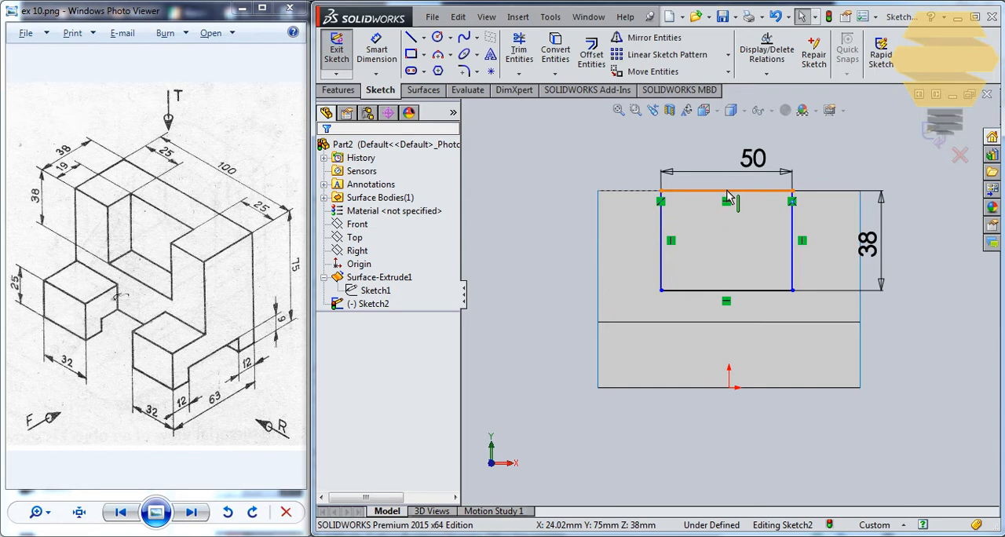
Draw a centerline from the origin to the midpoint of the rectangle's top line
{"action": "left_click", "coordinate": [423, 37]}
{"action": "left_click", "coordinate": [455, 69]}
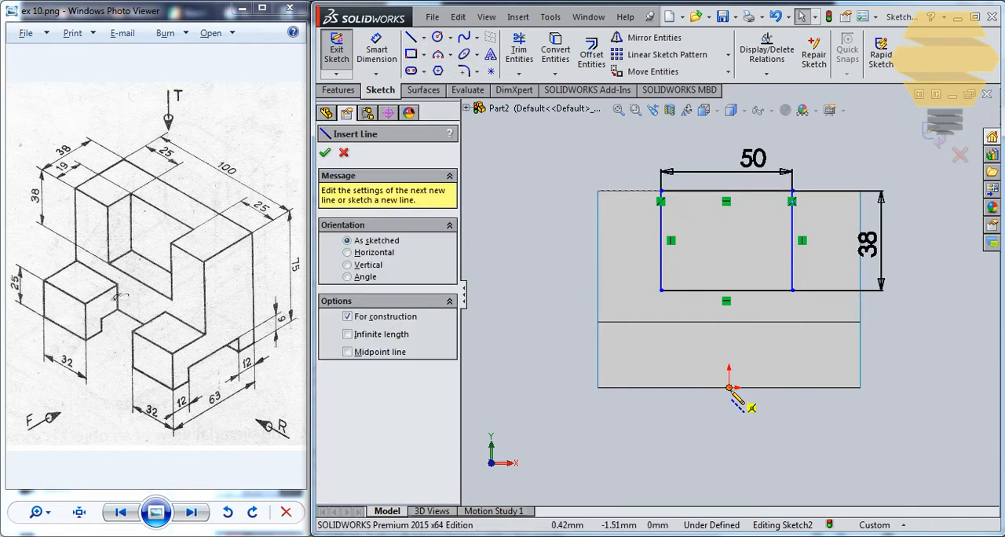
{"action": "left_click", "coordinate": [730, 386]}
{"action": "left_click", "coordinate": [726, 190]}
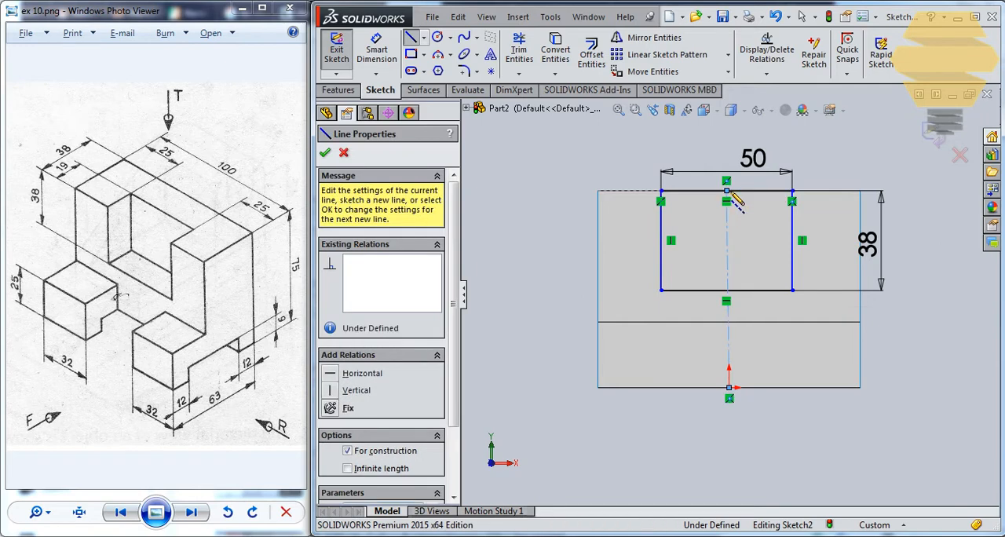
{"action": "key", "text": "Escape"}
{"action": "key", "text": "Escape"}
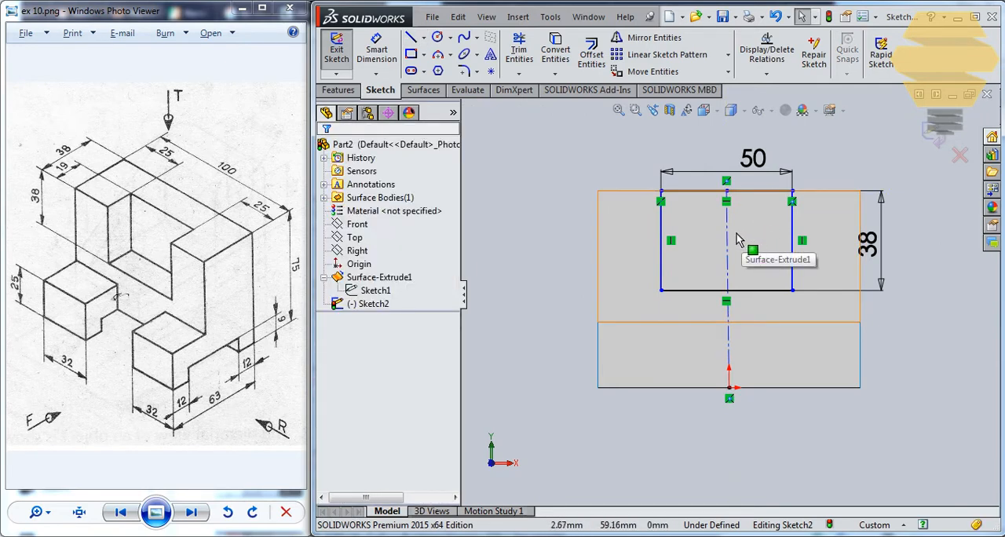
Make the centerline vertical to centre the rectangle, and finish the sketch
{"action": "left_click", "coordinate": [727, 241]}
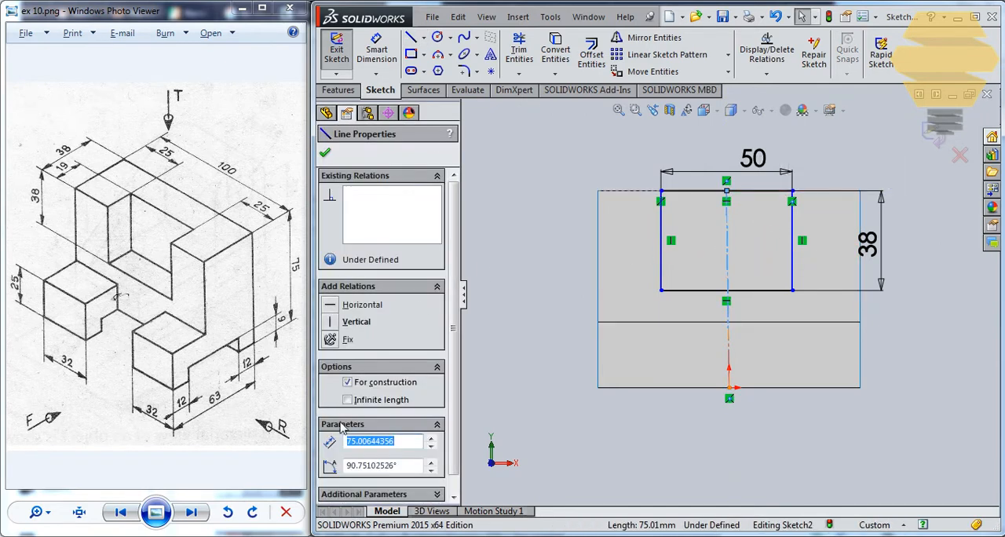
{"action": "left_click", "coordinate": [328, 322]}
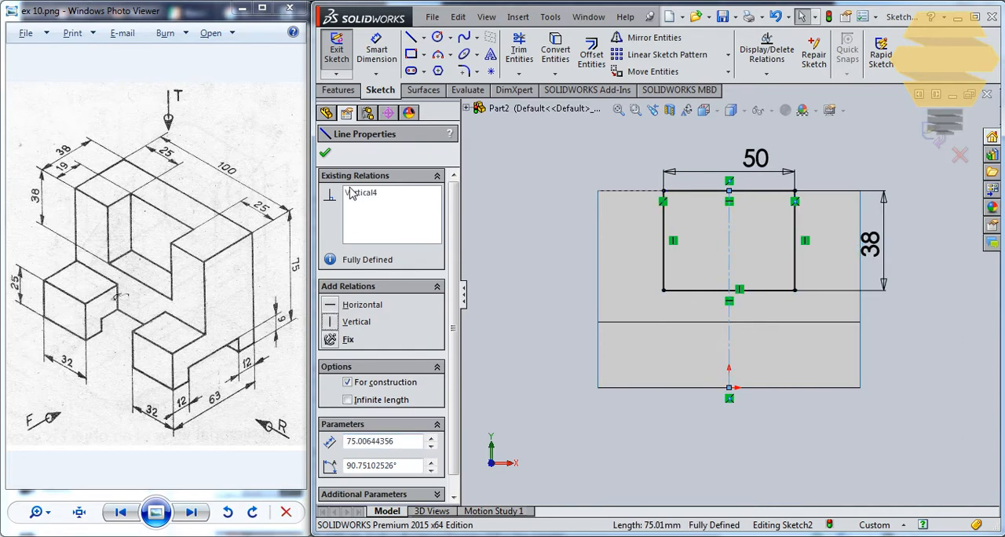
{"action": "left_click", "coordinate": [326, 154]}
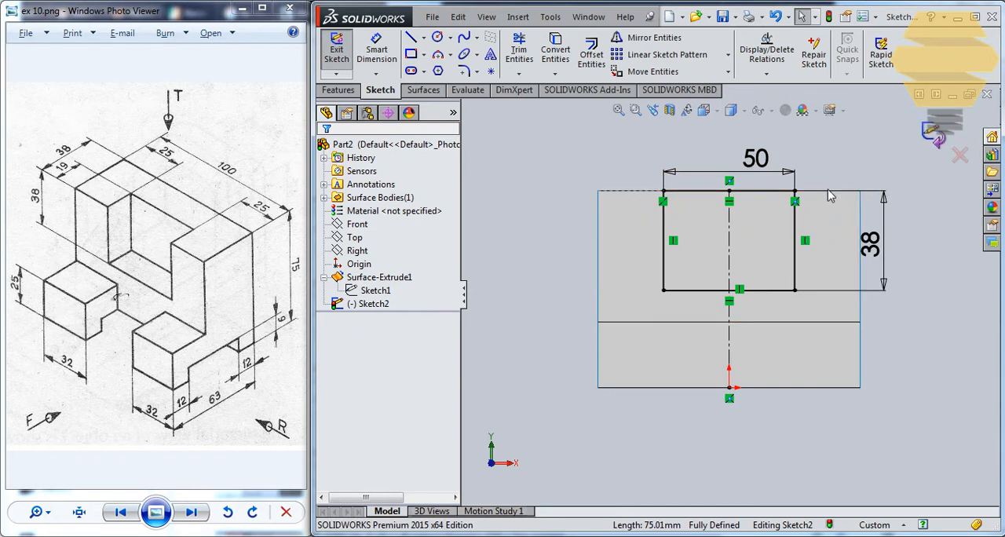
{"action": "left_click", "coordinate": [933, 135]}
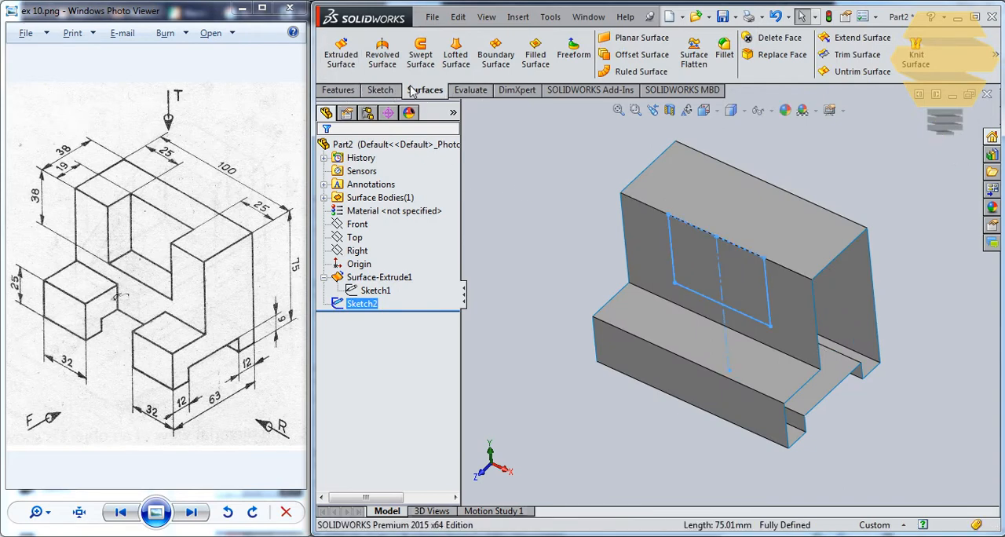
Extrude the notch rectangle as a surface 19 mm deep, reversed so it goes into the block
{"action": "left_click", "coordinate": [344, 56]}
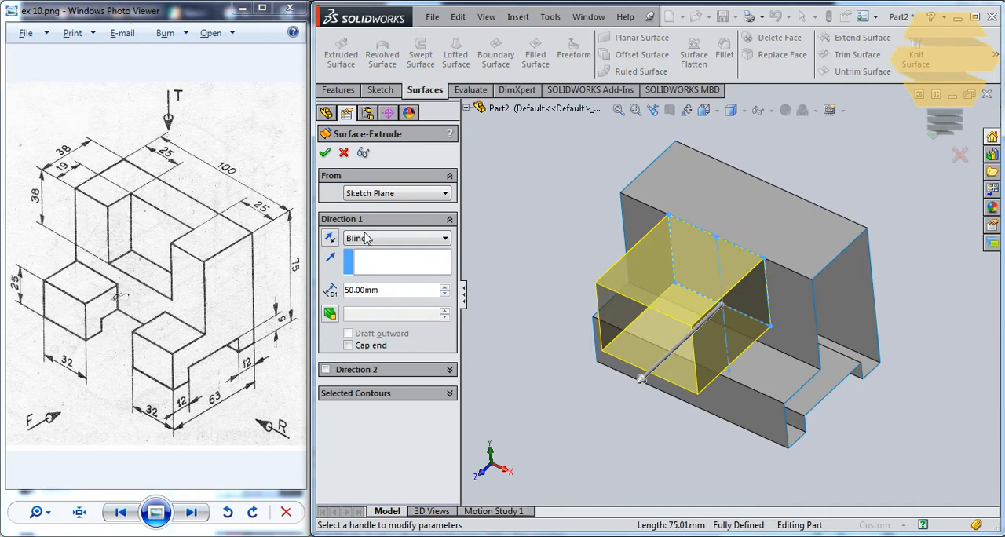
{"action": "double_click", "coordinate": [396, 296]}
{"action": "type", "text": "19"}
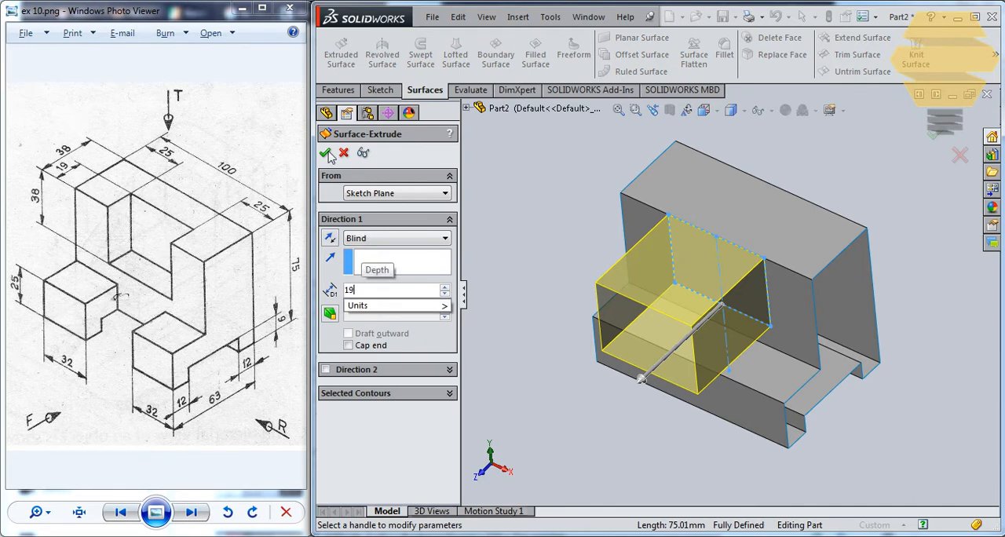
{"action": "key", "text": "Return"}
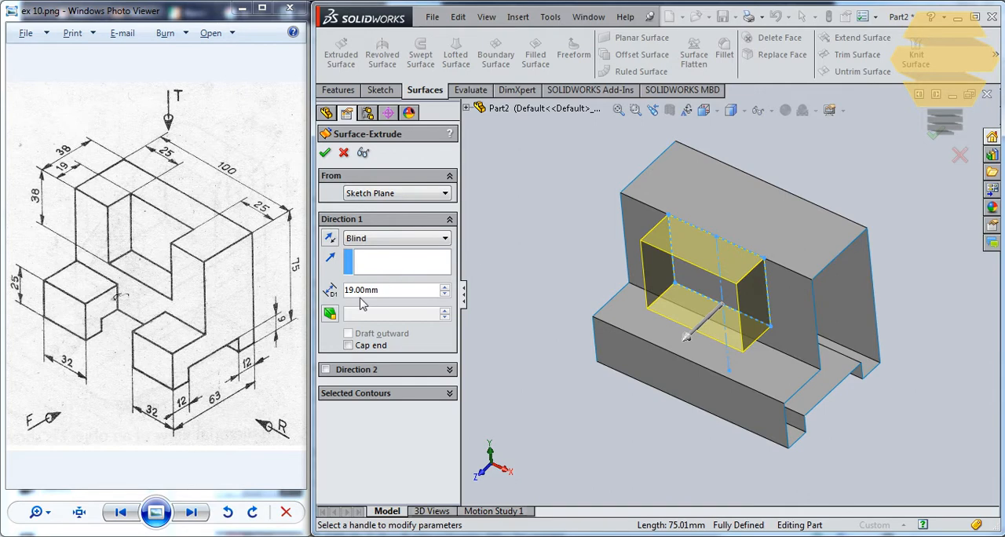
{"action": "left_click", "coordinate": [332, 239]}
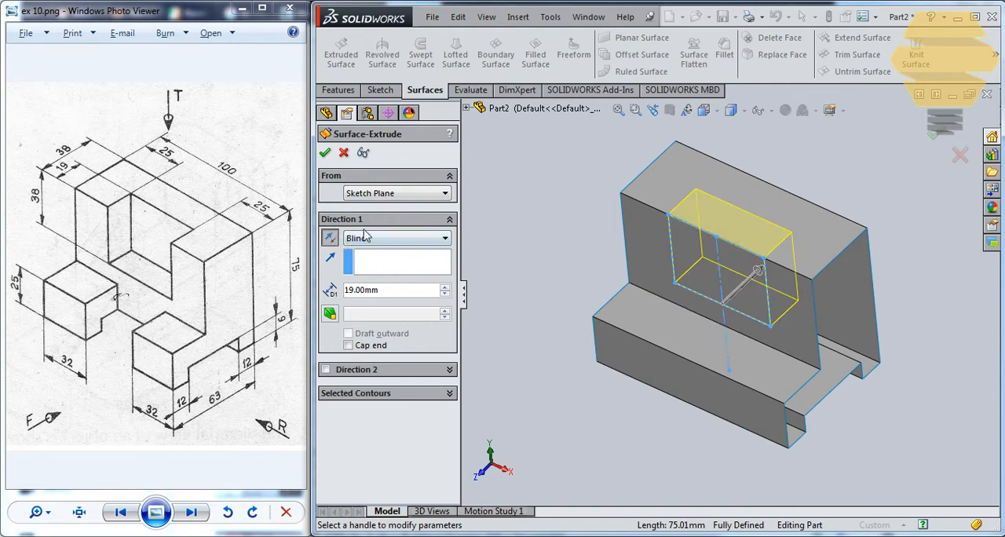
{"action": "left_click", "coordinate": [325, 153]}
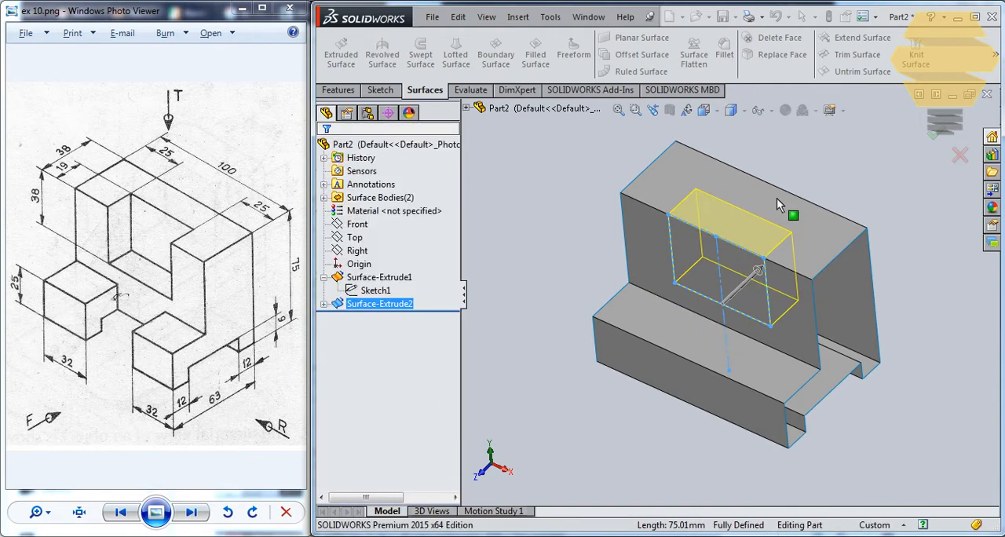
Trim the bracket's extruded profile with the notch surface, removing the front and top pieces inside the notch outline
{"action": "mouse_move", "coordinate": [769, 198]}
{"action": "middle_mouse_down"}
{"action": "mouse_move", "coordinate": [799, 193]}
{"action": "mouse_move", "coordinate": [801, 164]}
{"action": "mouse_move", "coordinate": [771, 165]}
{"action": "mouse_move", "coordinate": [788, 222]}
{"action": "mouse_move", "coordinate": [772, 186]}
{"action": "middle_mouse_up"}
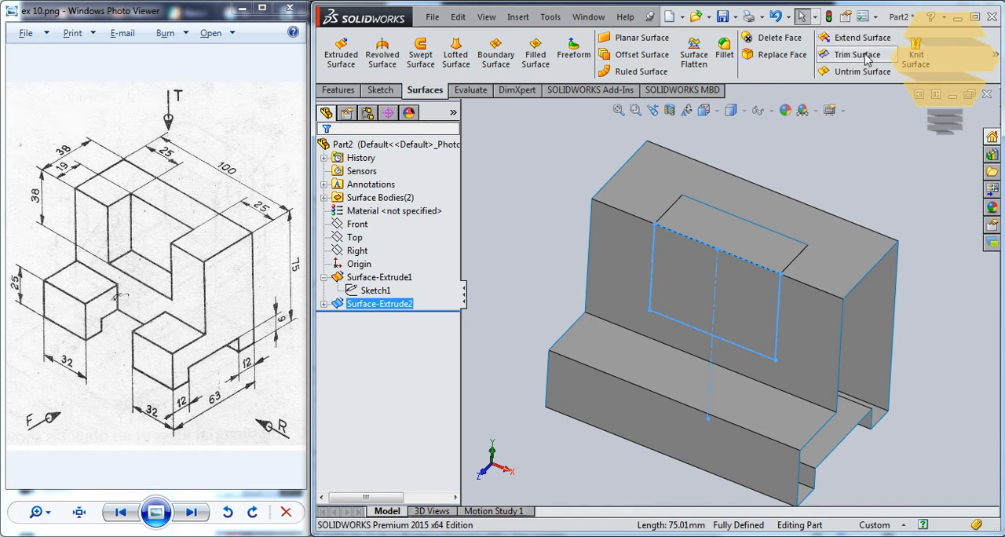
{"action": "left_click", "coordinate": [857, 55]}
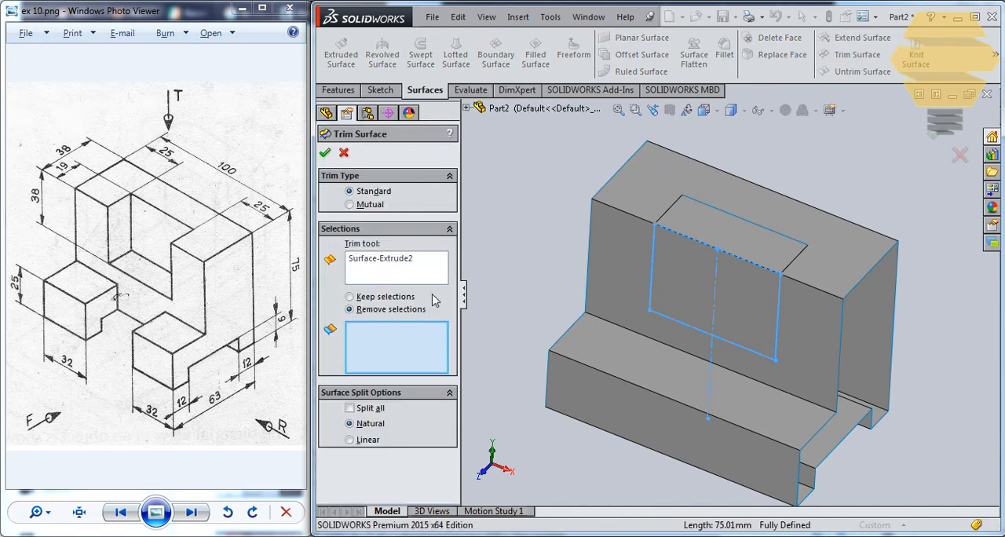
{"action": "left_click", "coordinate": [391, 262]}
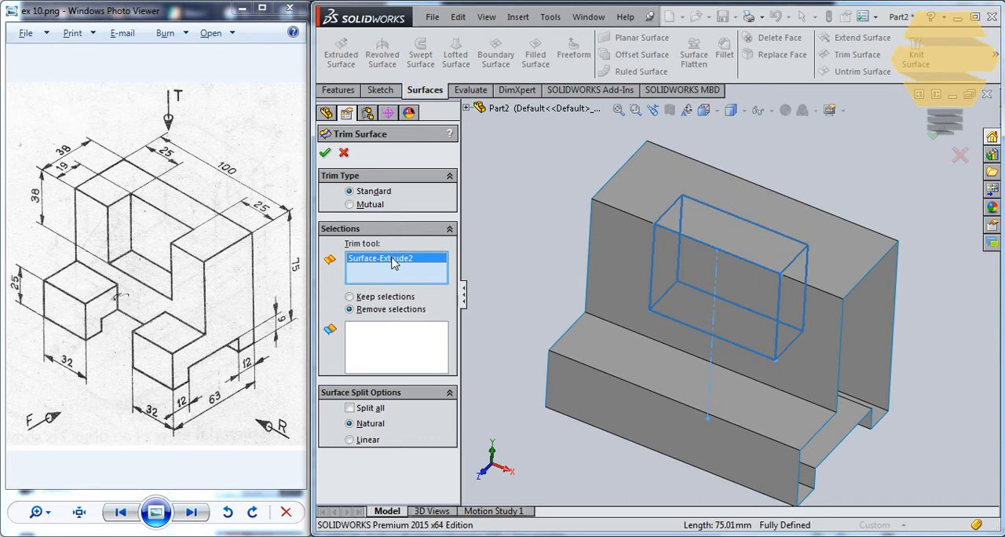
{"action": "left_click", "coordinate": [398, 337]}
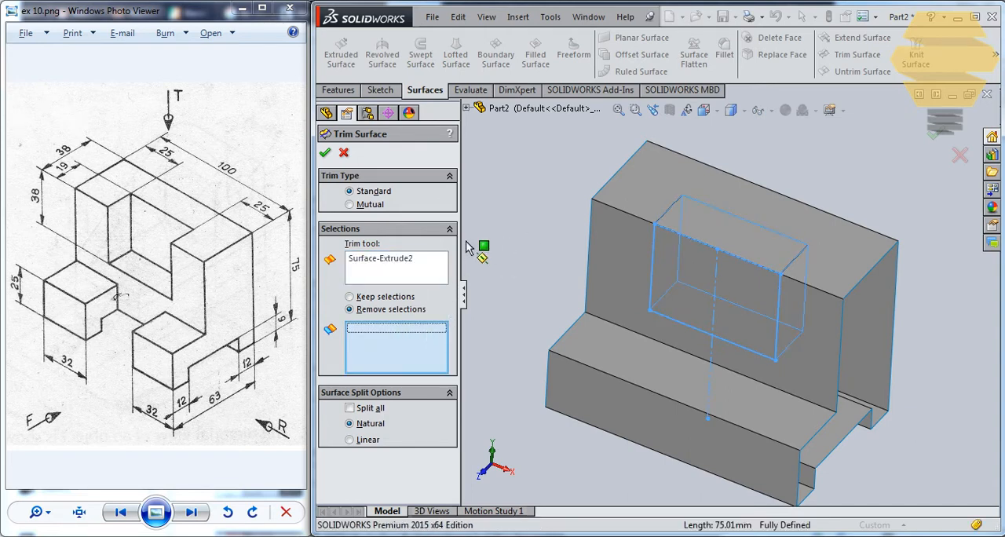
{"action": "left_click", "coordinate": [683, 287]}
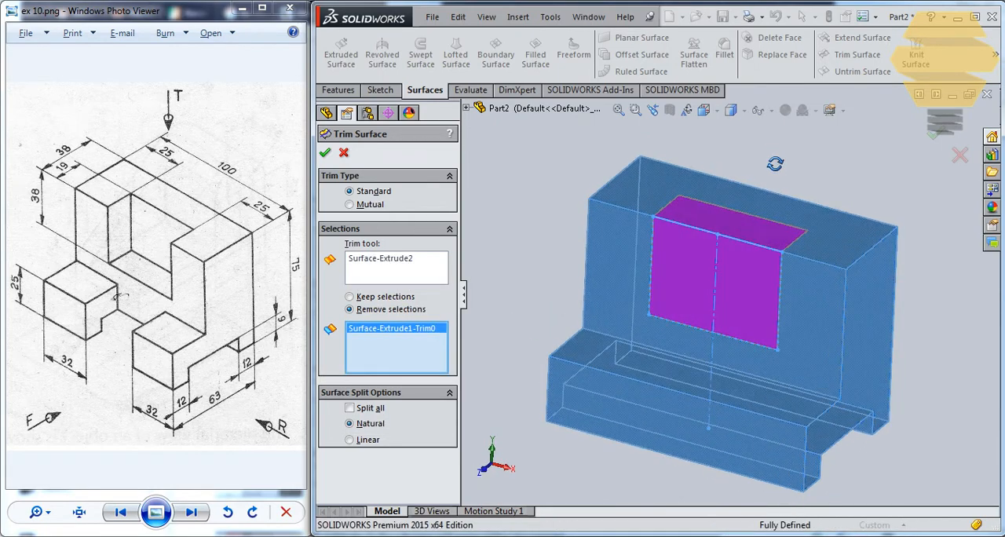
{"action": "middle_click_drag", "start_coordinate": [775, 163], "coordinate": [773, 168]}
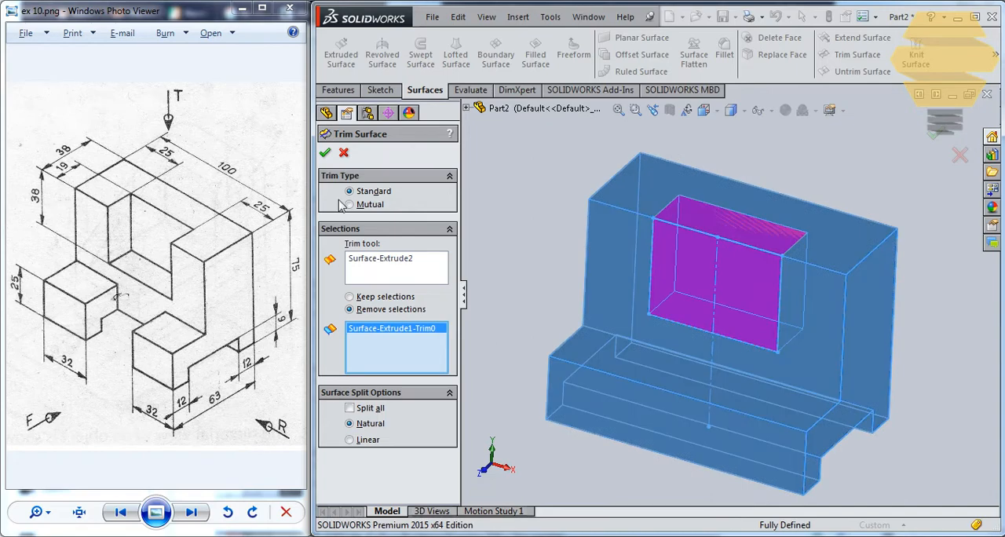
{"action": "left_click", "coordinate": [325, 155]}
Reopen the surface trim's definition to check its trim tool and removed pieces, and inspect the notch opening from several sides
{"action": "mouse_move", "coordinate": [720, 213]}
{"action": "middle_mouse_down"}
{"action": "mouse_move", "coordinate": [743, 162]}
{"action": "mouse_move", "coordinate": [657, 230]}
{"action": "mouse_move", "coordinate": [696, 234]}
{"action": "mouse_move", "coordinate": [686, 132]}
{"action": "mouse_move", "coordinate": [661, 138]}
{"action": "mouse_move", "coordinate": [640, 259]}
{"action": "mouse_move", "coordinate": [610, 264]}
{"action": "middle_mouse_up"}
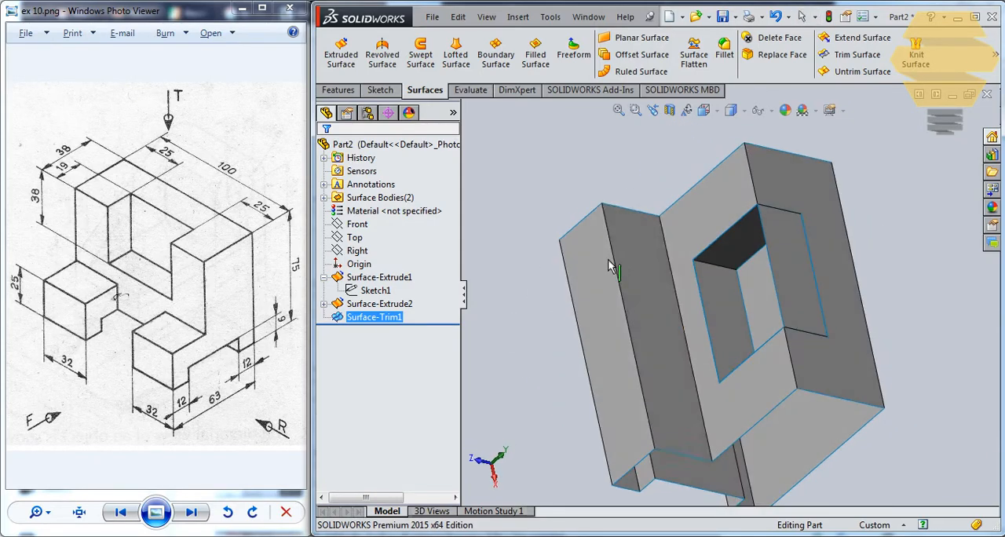
{"action": "right_click", "coordinate": [387, 318]}
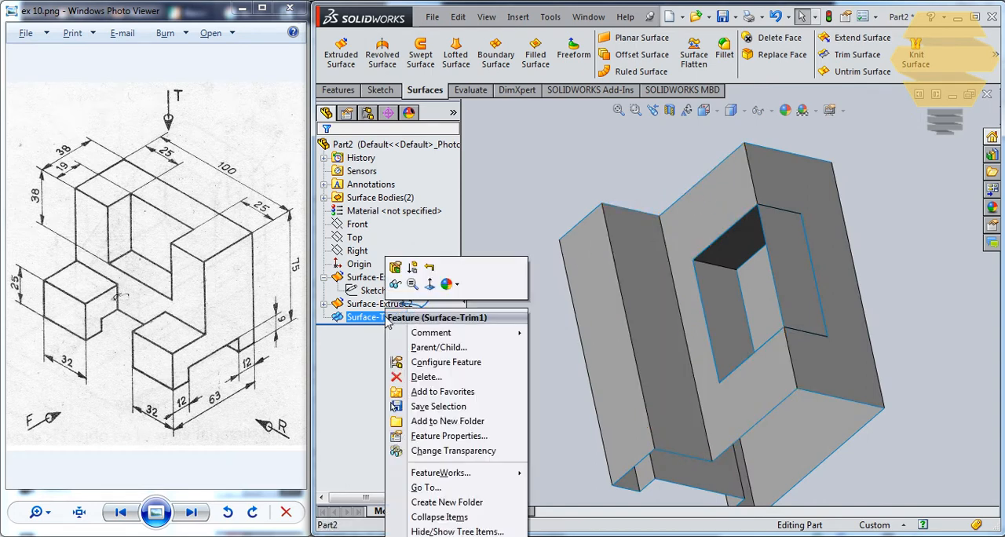
{"action": "left_click", "coordinate": [395, 271]}
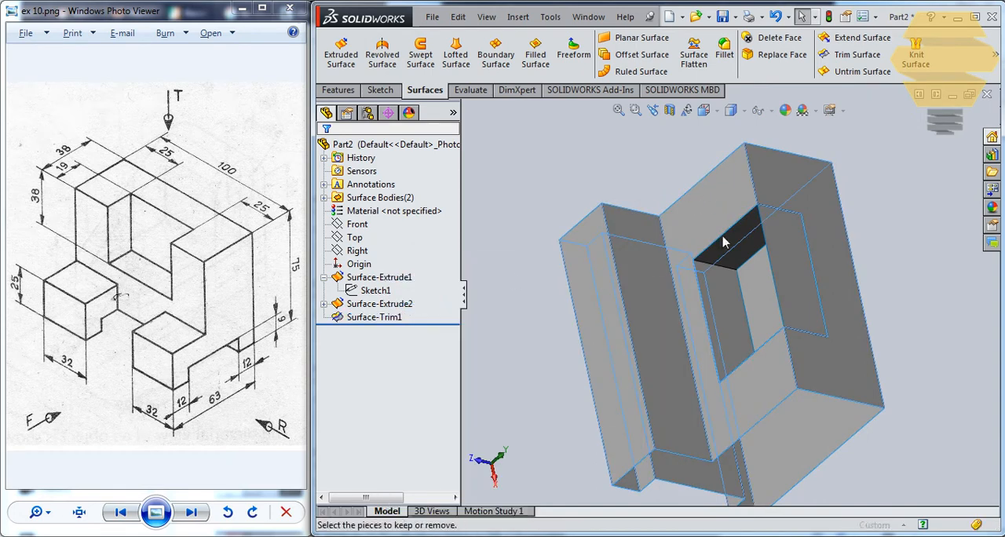
{"action": "mouse_move", "coordinate": [835, 326]}
{"action": "middle_mouse_down"}
{"action": "mouse_move", "coordinate": [689, 295]}
{"action": "mouse_move", "coordinate": [679, 221]}
{"action": "mouse_move", "coordinate": [537, 314]}
{"action": "middle_mouse_up"}
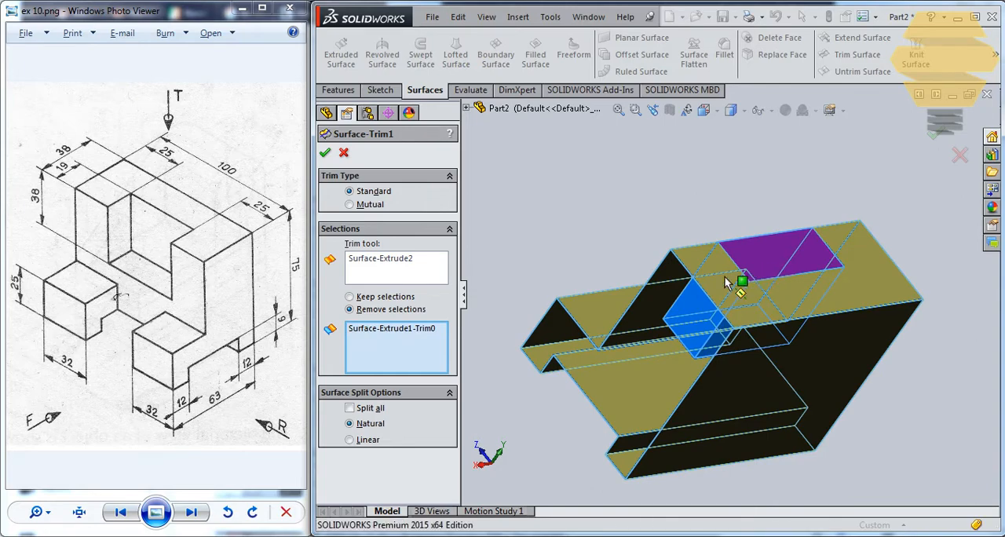
{"action": "left_click", "coordinate": [326, 154]}
{"action": "middle_click_drag", "start_coordinate": [606, 235], "coordinate": [785, 298]}
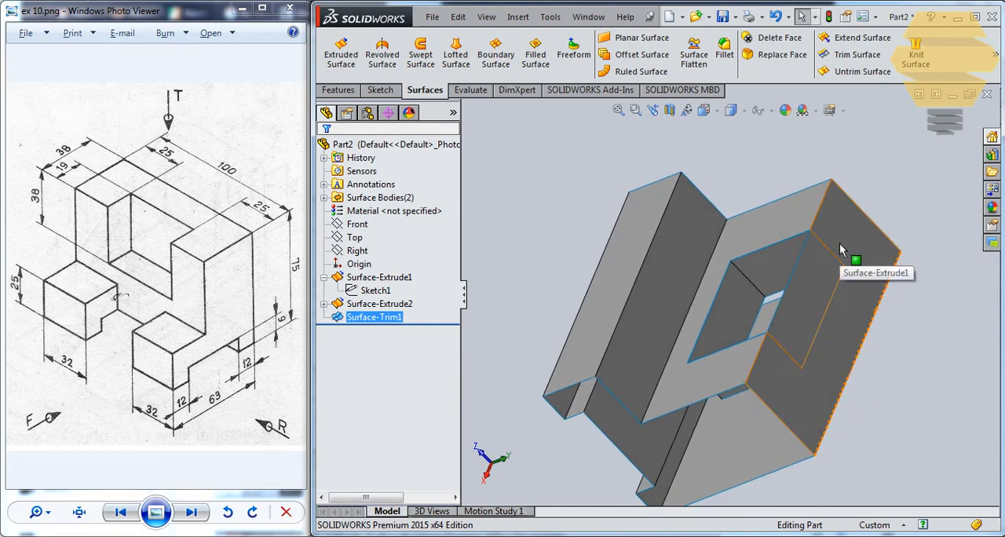
{"action": "middle_click_drag", "start_coordinate": [818, 341], "coordinate": [710, 207]}
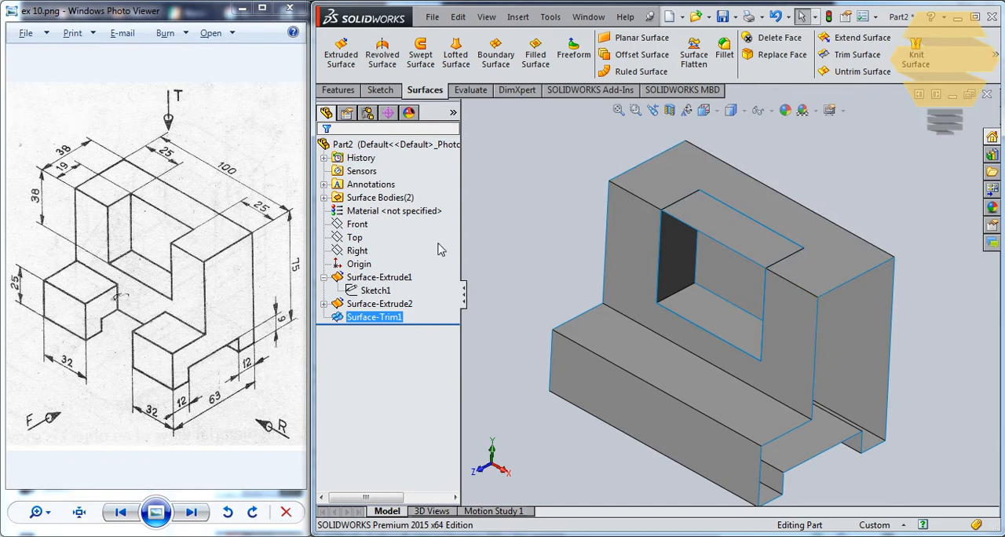
Trim the notch surface with the trimmed bracket profile as the tool, removing the face that covers the notch's top
{"action": "left_click", "coordinate": [355, 303], "text": "ctrl"}
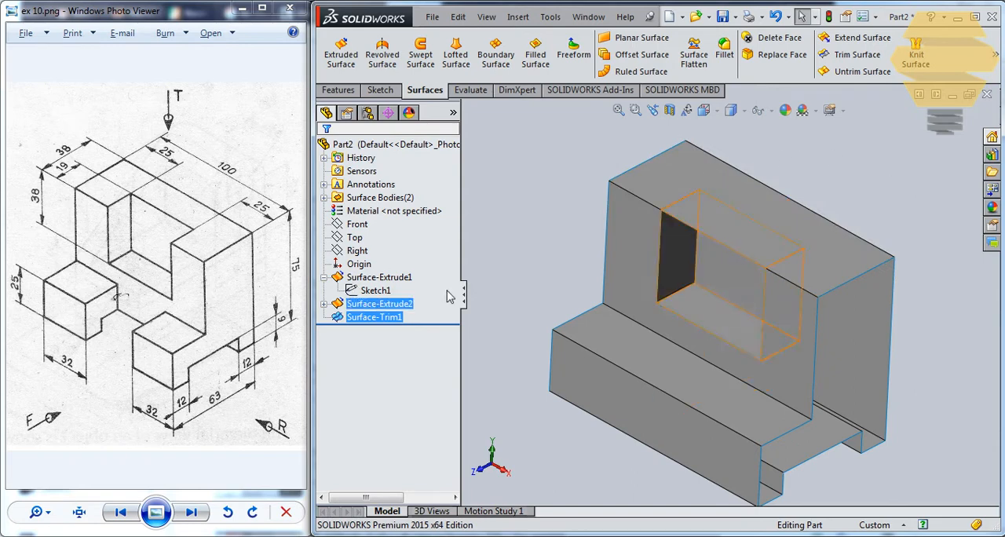
{"action": "left_click", "coordinate": [856, 54]}
{"action": "left_click", "coordinate": [409, 272]}
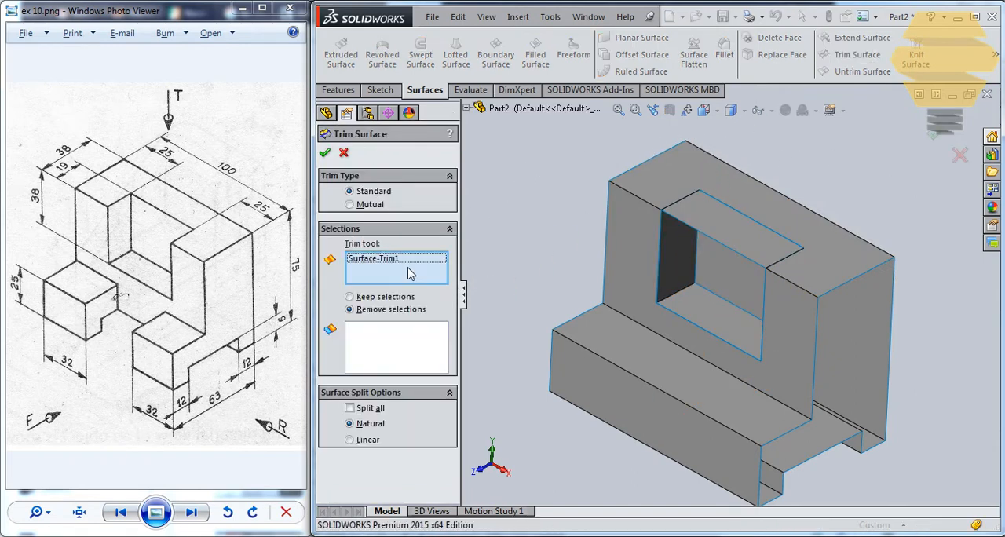
{"action": "left_click", "coordinate": [692, 182]}
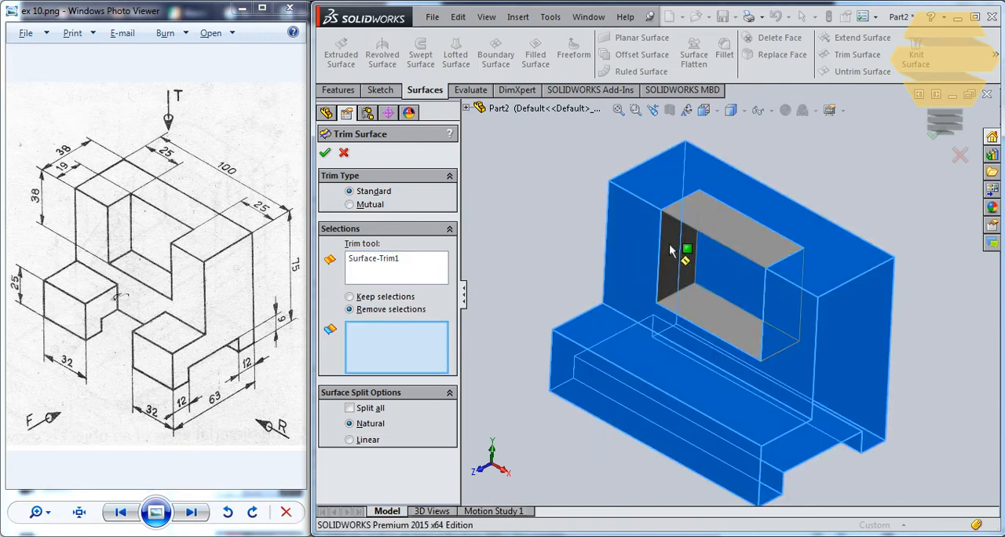
{"action": "left_click", "coordinate": [716, 227]}
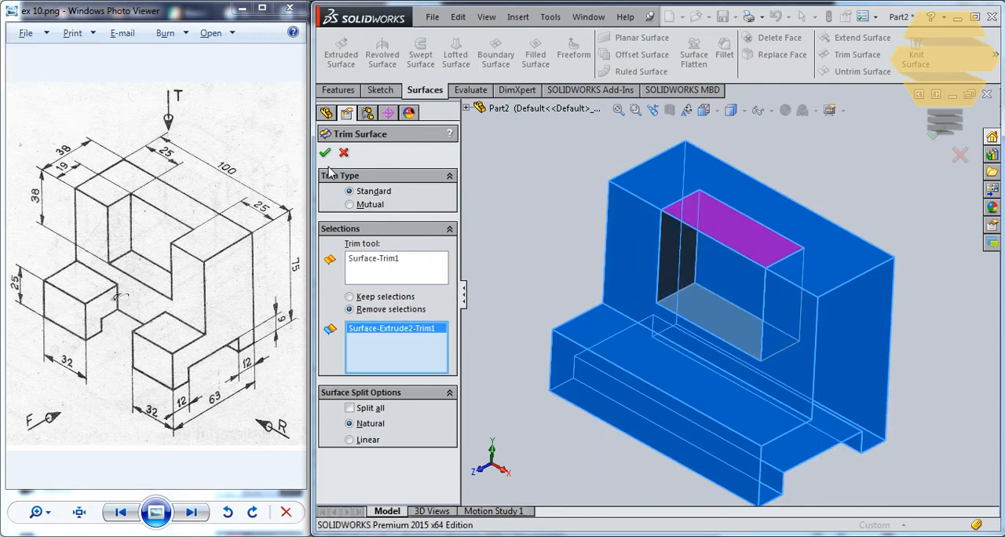
{"action": "left_click", "coordinate": [324, 153]}
Close the back of the notch with a filled surface bounded by its four edges, using Contact edge settings
{"action": "middle_click_drag", "start_coordinate": [733, 214], "coordinate": [744, 238]}
{"action": "left_click", "coordinate": [735, 235]}
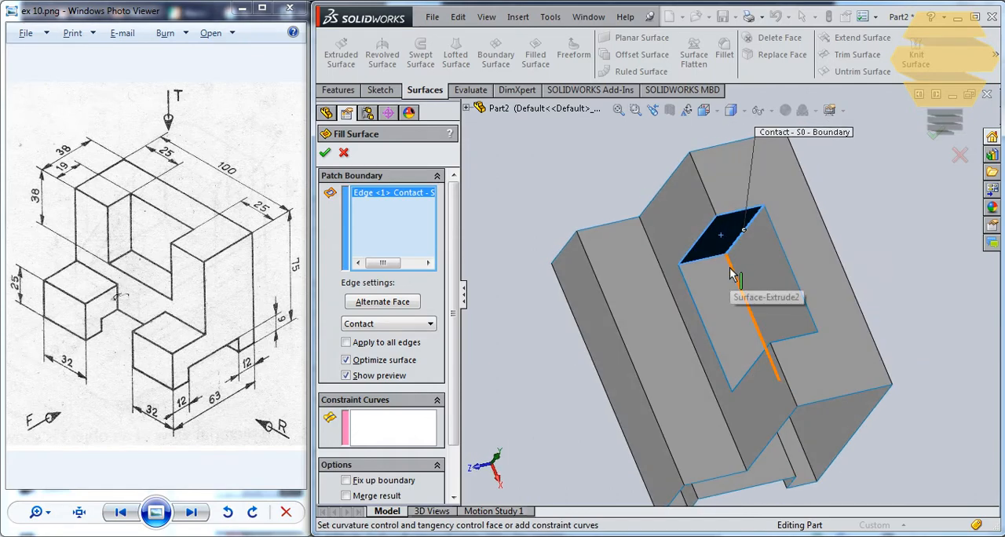
{"action": "left_click", "coordinate": [742, 294]}
{"action": "middle_click_drag", "start_coordinate": [749, 324], "coordinate": [785, 382]}
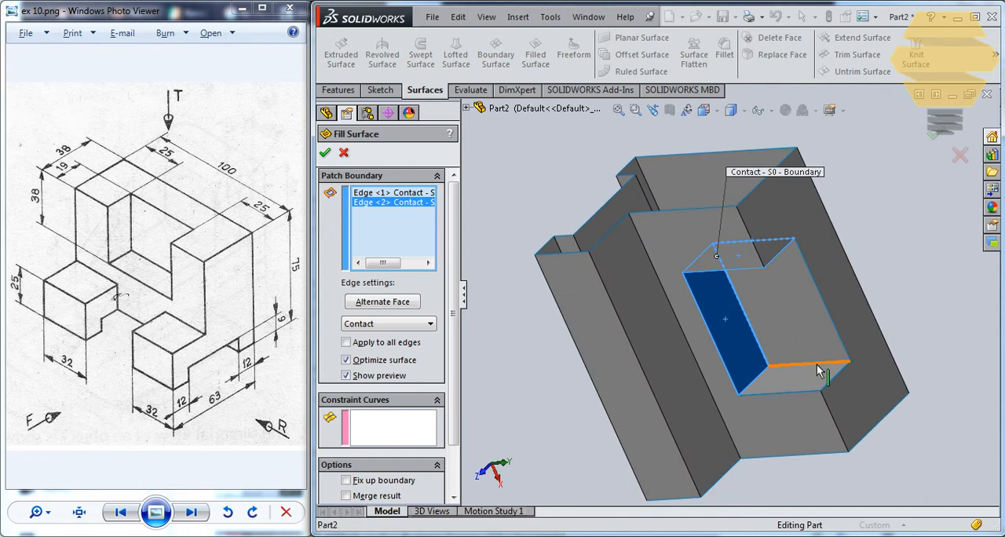
{"action": "left_click", "coordinate": [818, 368]}
{"action": "left_click", "coordinate": [824, 306]}
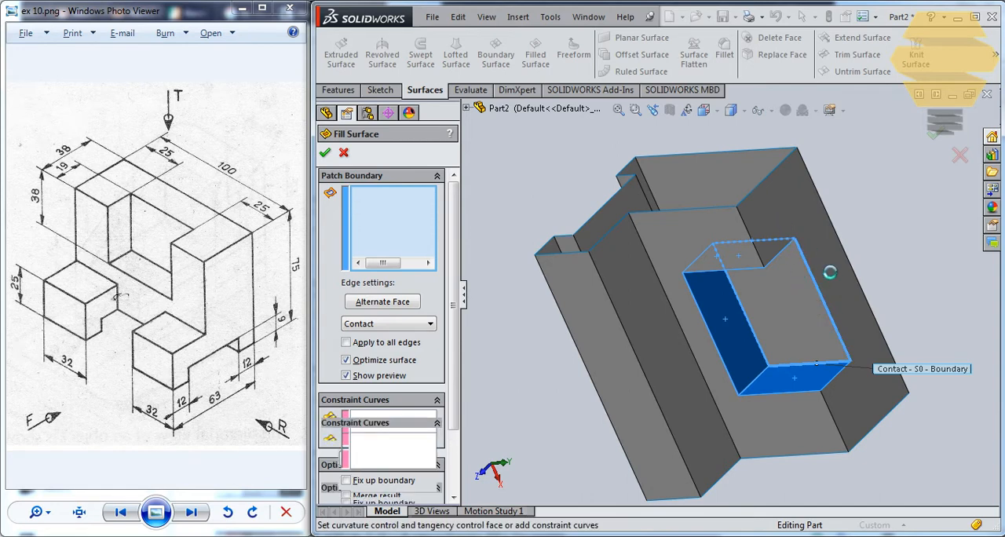
{"action": "middle_click_drag", "start_coordinate": [831, 274], "coordinate": [852, 269]}
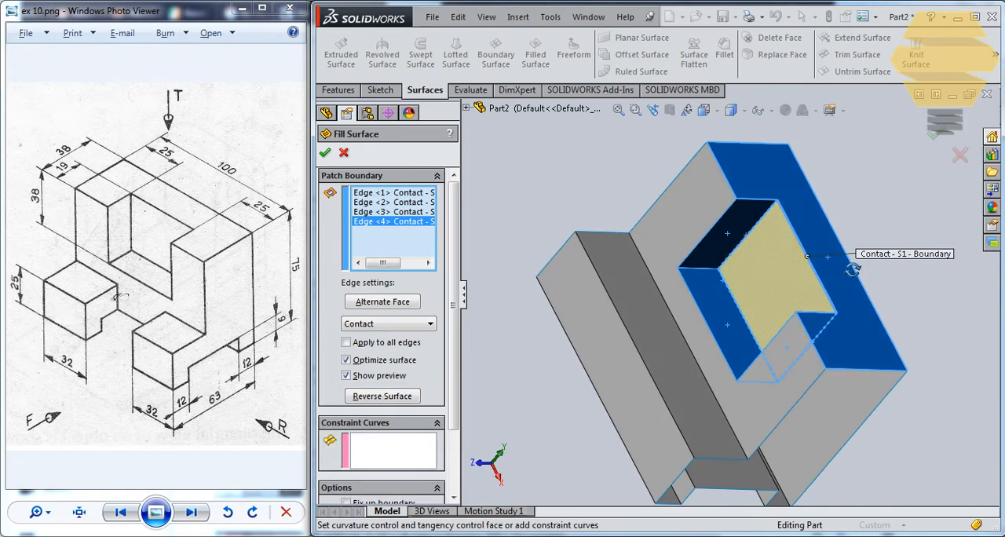
{"action": "left_click", "coordinate": [325, 153]}
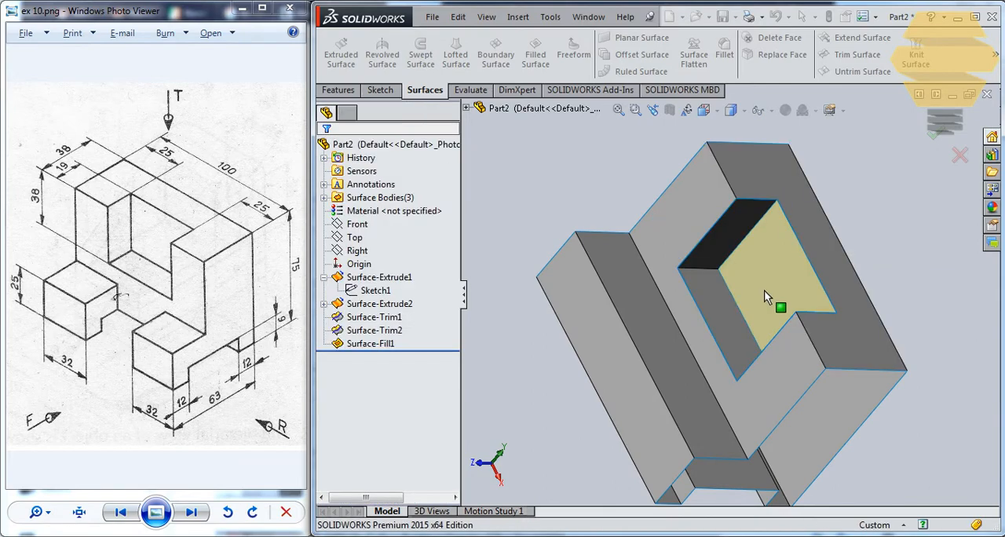
Sketch a corner rectangle about 50 mm wide and 25 mm high on the lower front face, from its top edge to its bottom edge
{"action": "middle_click_drag", "start_coordinate": [769, 295], "coordinate": [703, 281]}
{"action": "scroll", "coordinate": [687, 312], "scroll_direction": "up", "scroll_amount": 2}
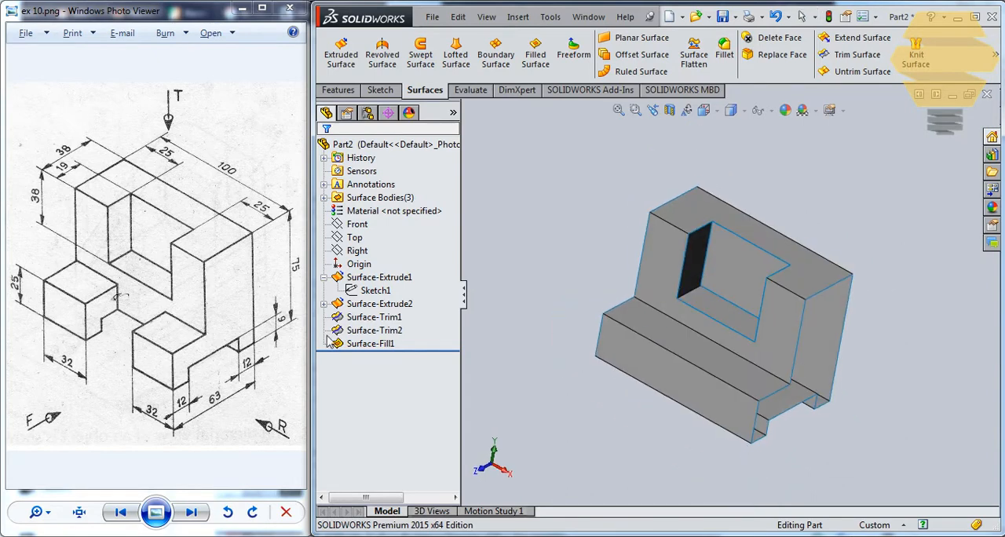
{"action": "left_click", "coordinate": [665, 376]}
{"action": "left_click", "coordinate": [725, 332]}
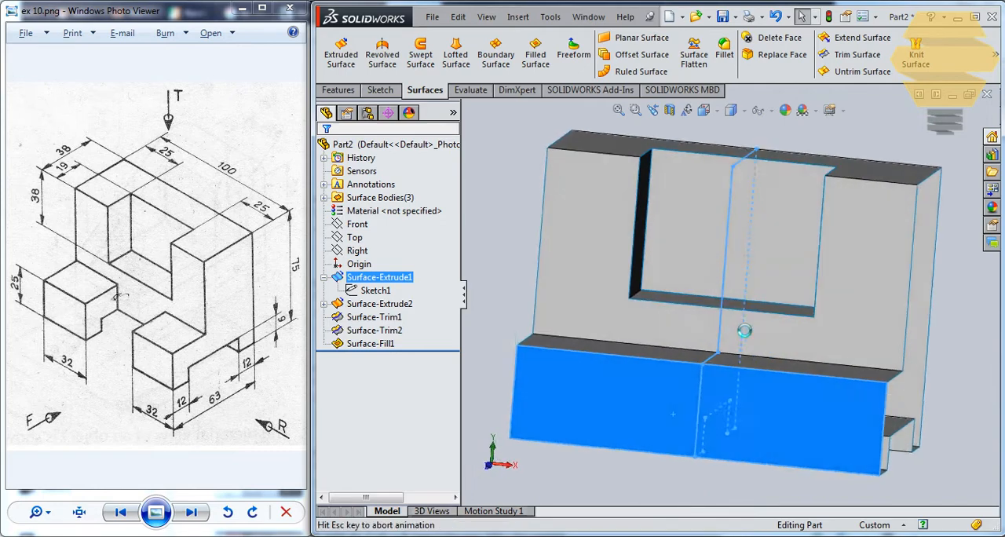
{"action": "left_click", "coordinate": [743, 206]}
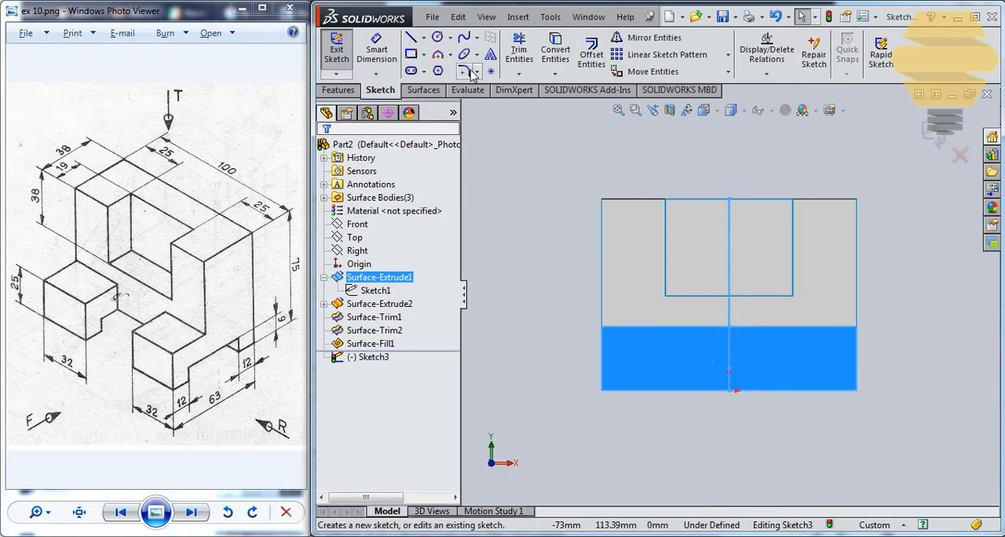
{"action": "left_click", "coordinate": [410, 54]}
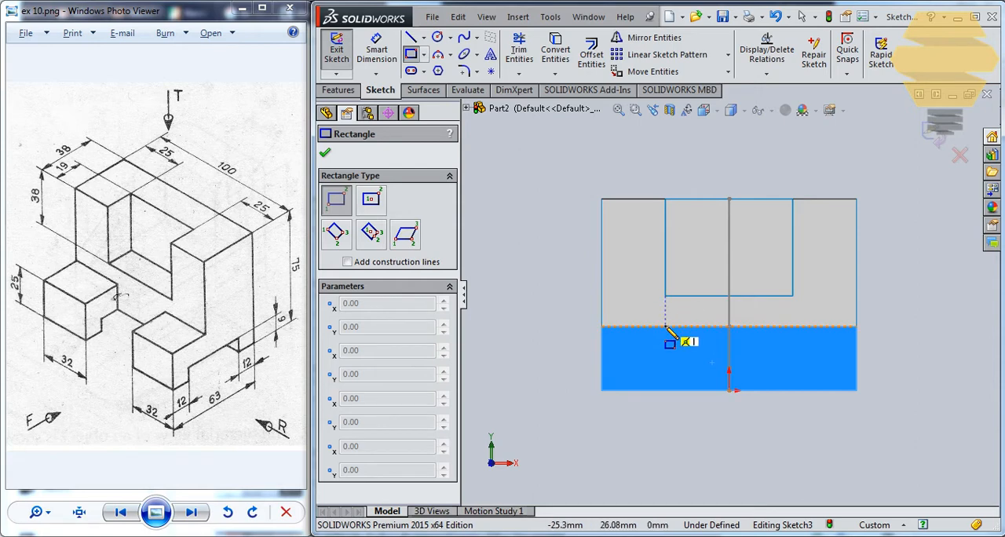
{"action": "left_click", "coordinate": [665, 326]}
{"action": "left_click", "coordinate": [792, 296]}
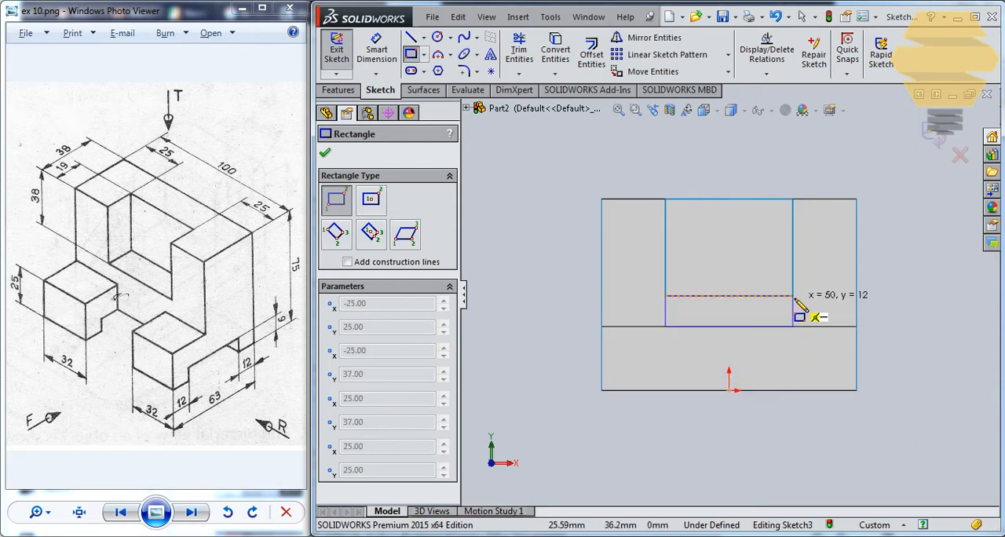
{"action": "left_click", "coordinate": [792, 390]}
{"action": "key", "text": "Escape"}
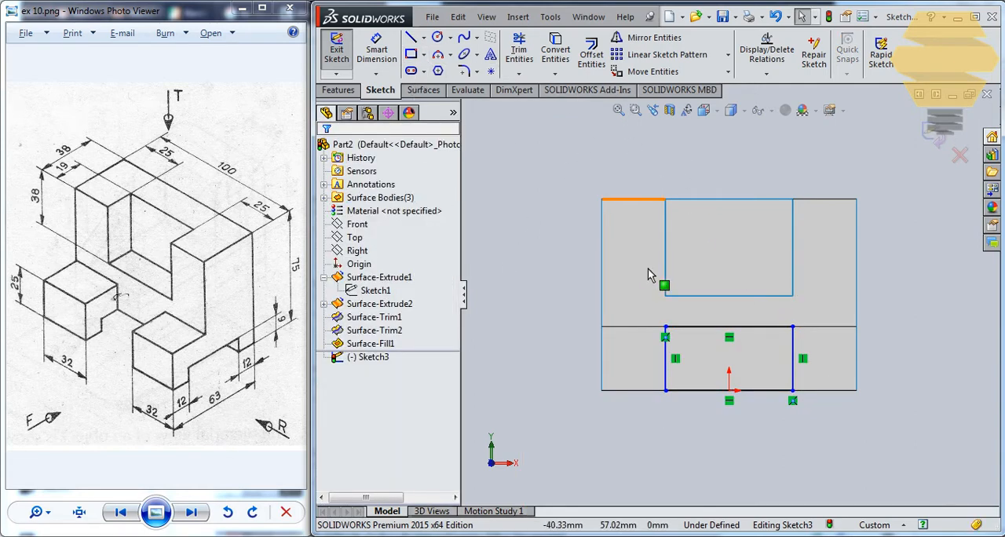
Make the rectangle's right line collinear with the right edge of the upper notch
{"action": "left_click", "coordinate": [793, 345]}
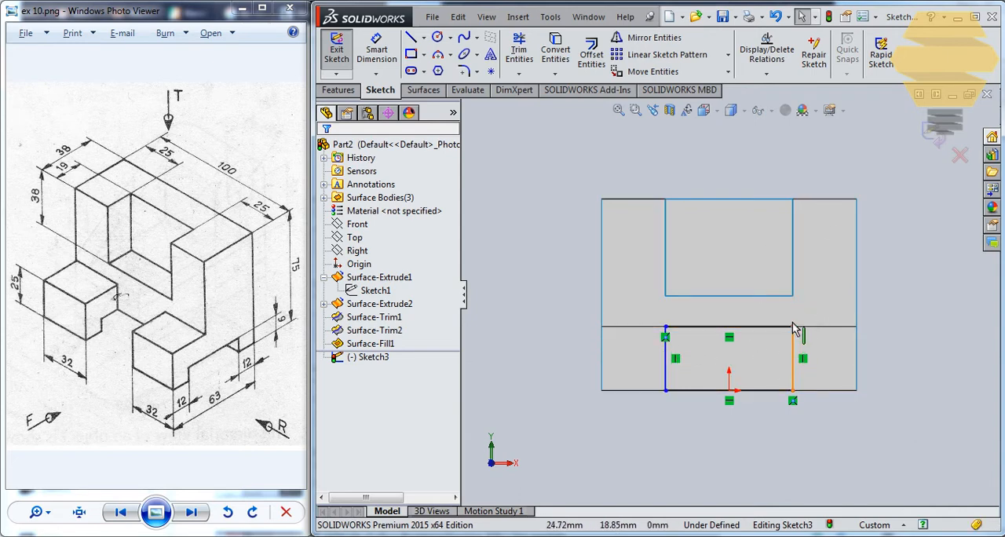
{"action": "left_click", "coordinate": [792, 282], "text": "ctrl"}
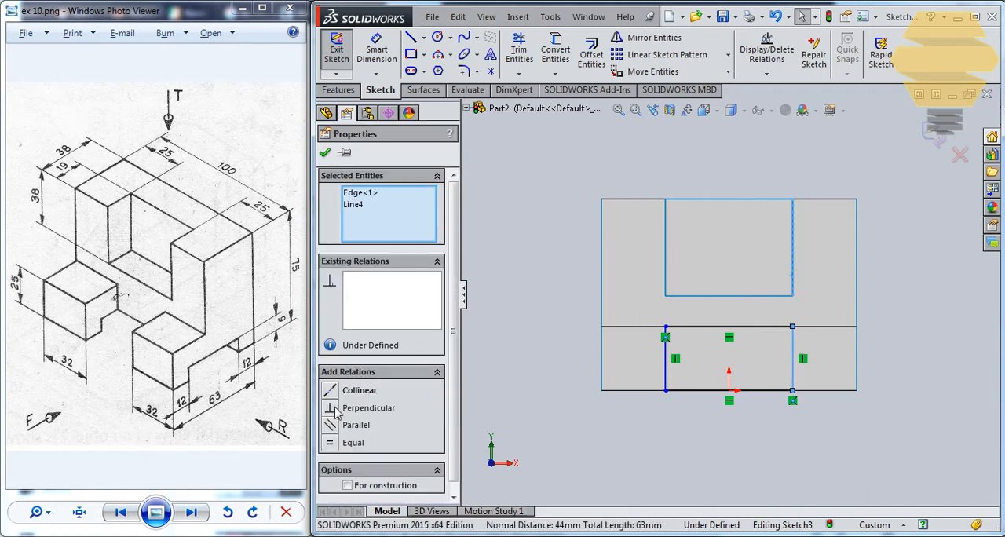
{"action": "left_click", "coordinate": [349, 390]}
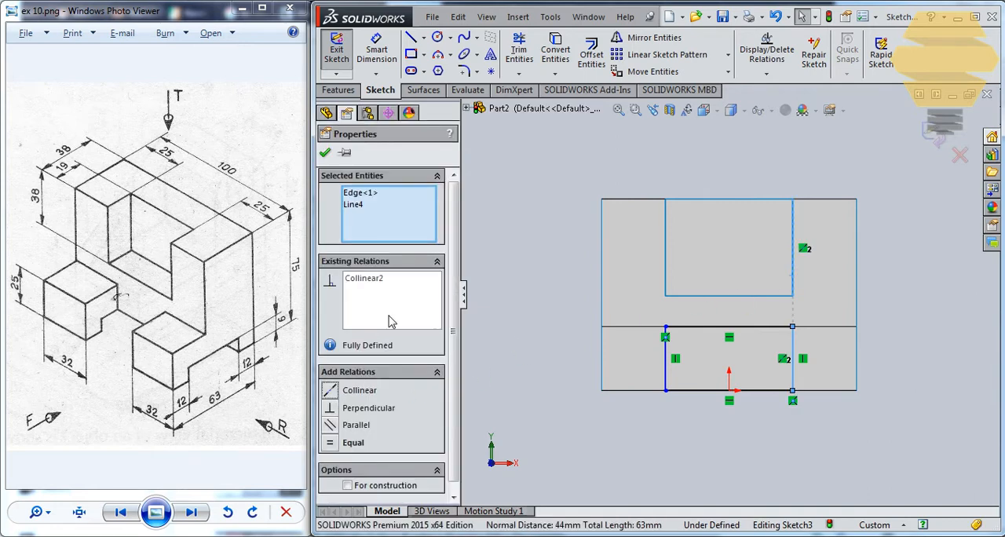
Make the rectangle's left line collinear with the left edge of the upper notch and finish the sketch
{"action": "left_click", "coordinate": [326, 153]}
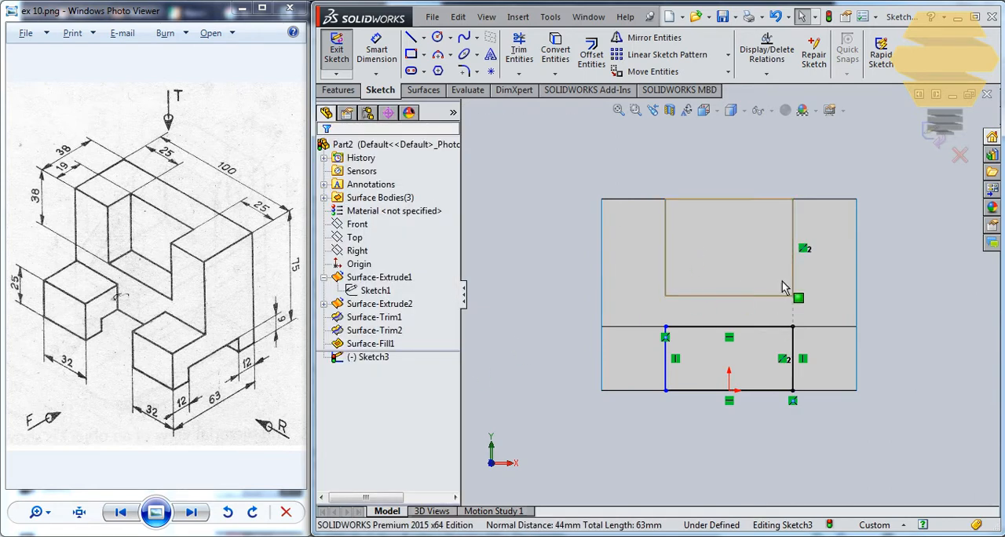
{"action": "left_click", "coordinate": [664, 354]}
{"action": "left_click", "coordinate": [665, 276], "text": "ctrl"}
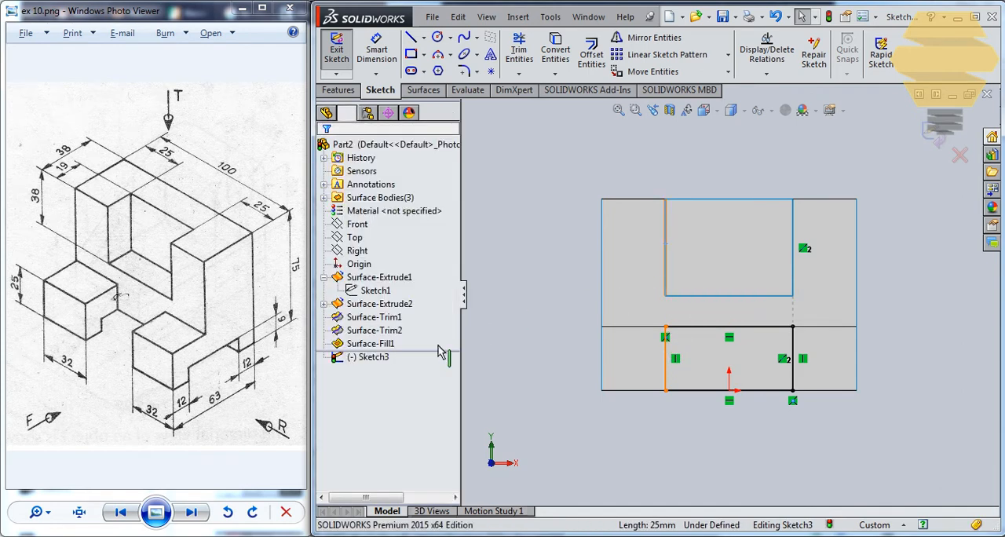
{"action": "left_click", "coordinate": [334, 392]}
{"action": "left_click", "coordinate": [325, 154]}
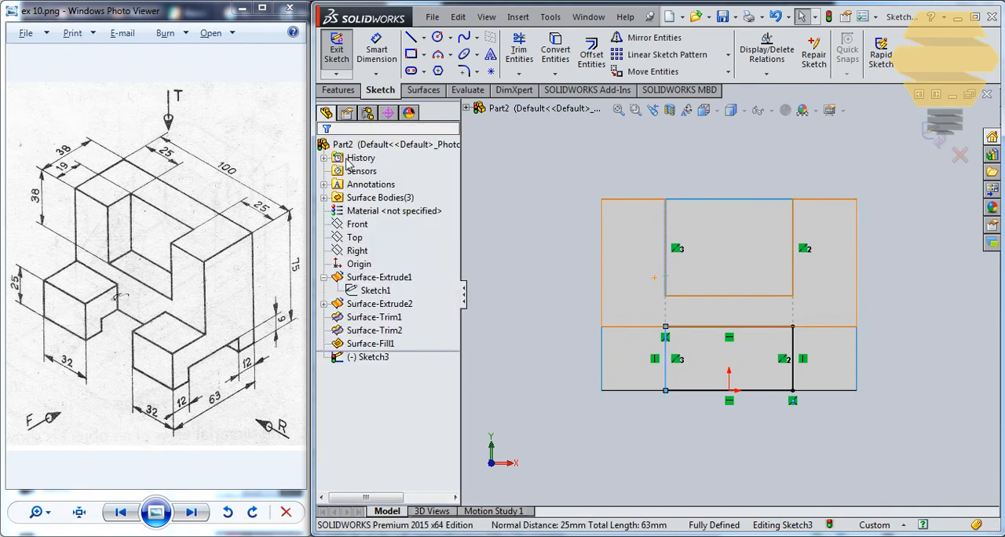
{"action": "left_click", "coordinate": [937, 142]}
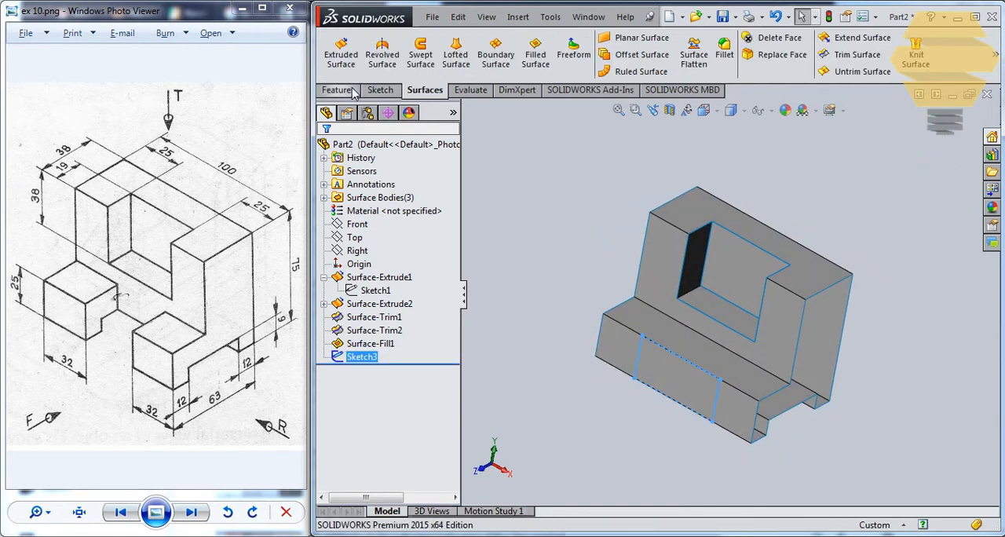
Extrude the rectangle as a surface back into the bracket, reversed, to a blind depth of 63-38 mm
{"action": "left_click", "coordinate": [341, 51]}
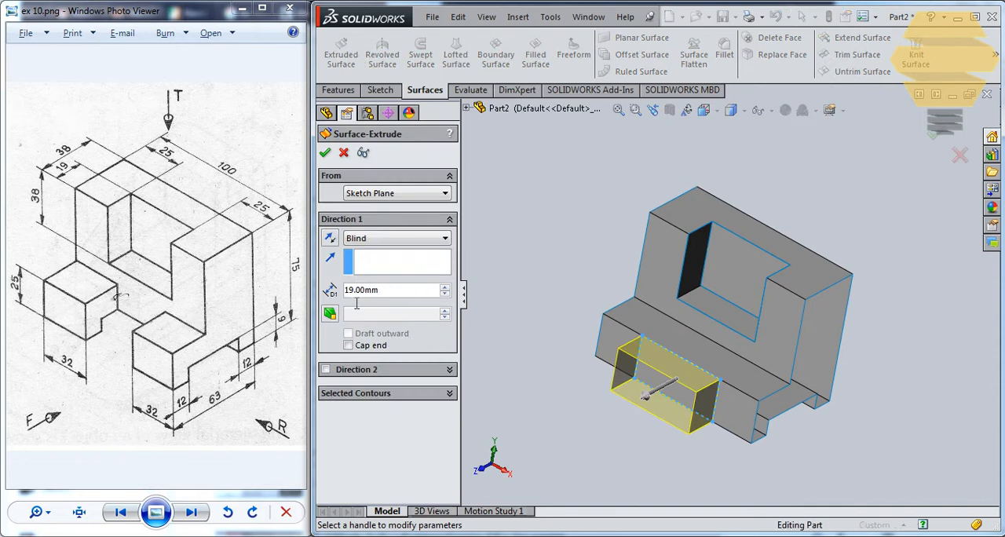
{"action": "left_click", "coordinate": [330, 238]}
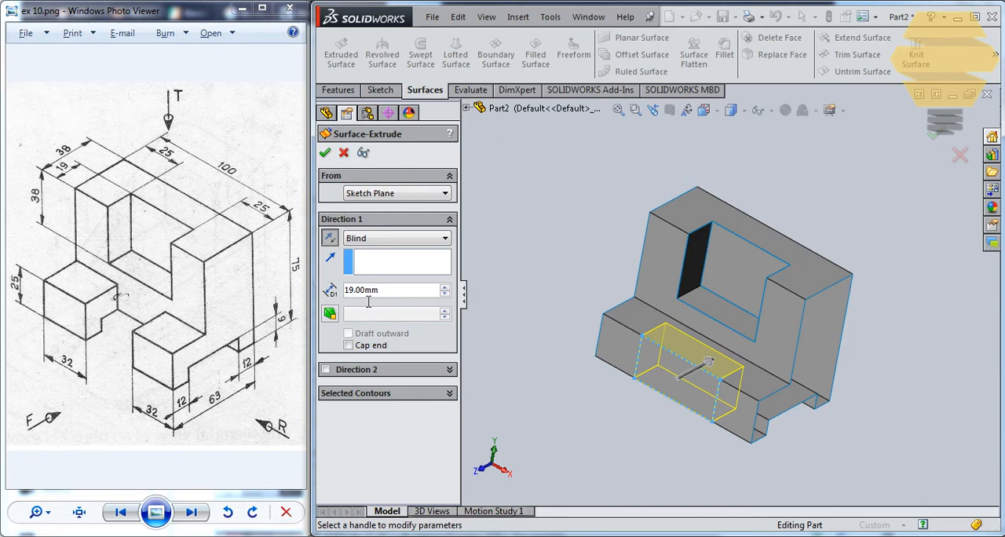
{"action": "type", "text": "63"}
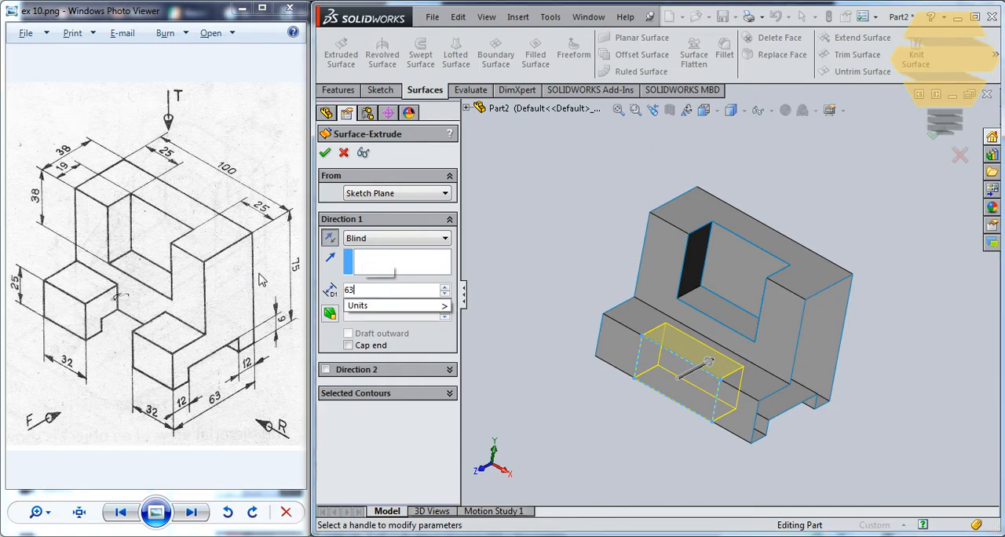
{"action": "type", "text": "-38"}
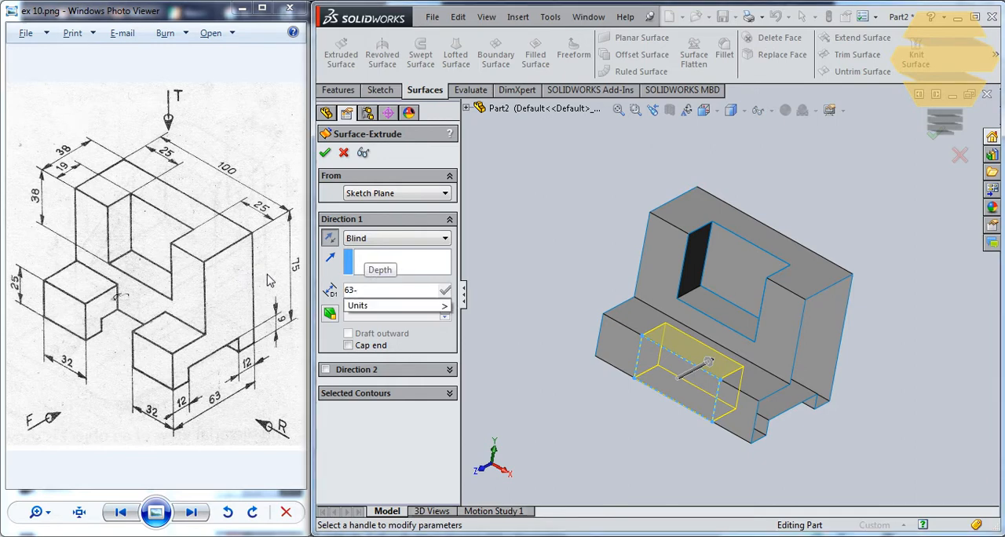
{"action": "key", "text": "Return"}
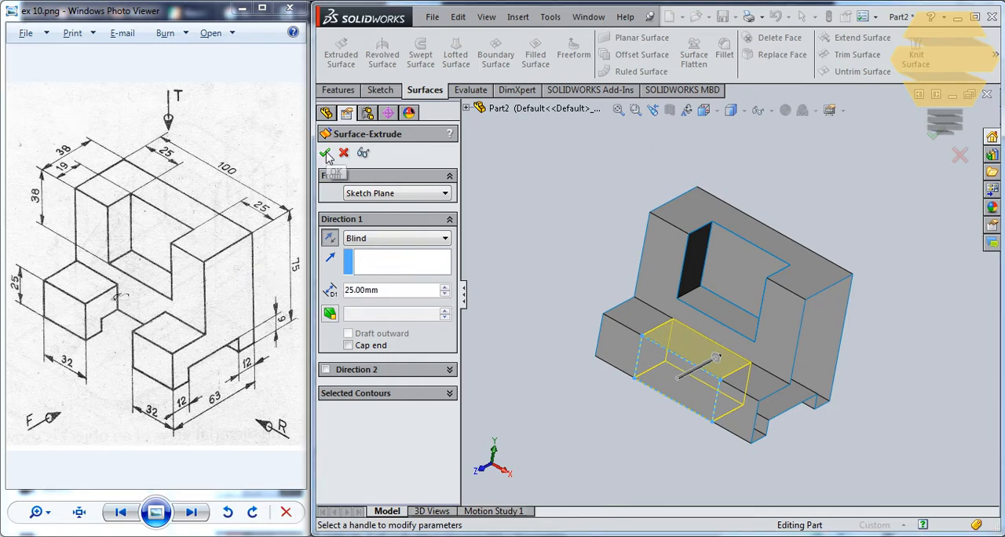
{"action": "key", "text": "Return"}
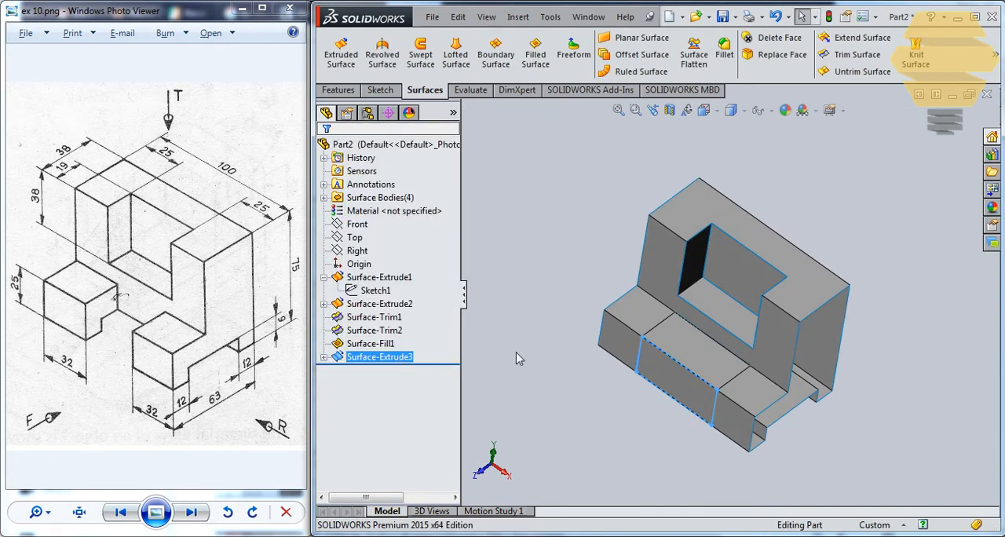
Trim the bracket surface with the lower extruded surface as the tool, removing the front and top portion within the notch
{"action": "left_click", "coordinate": [852, 55]}
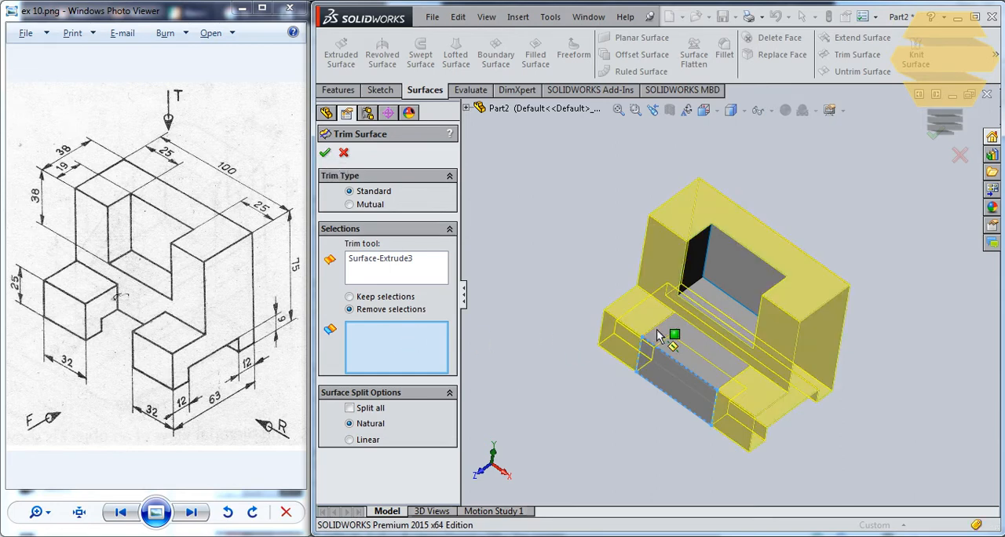
{"action": "left_click", "coordinate": [675, 390]}
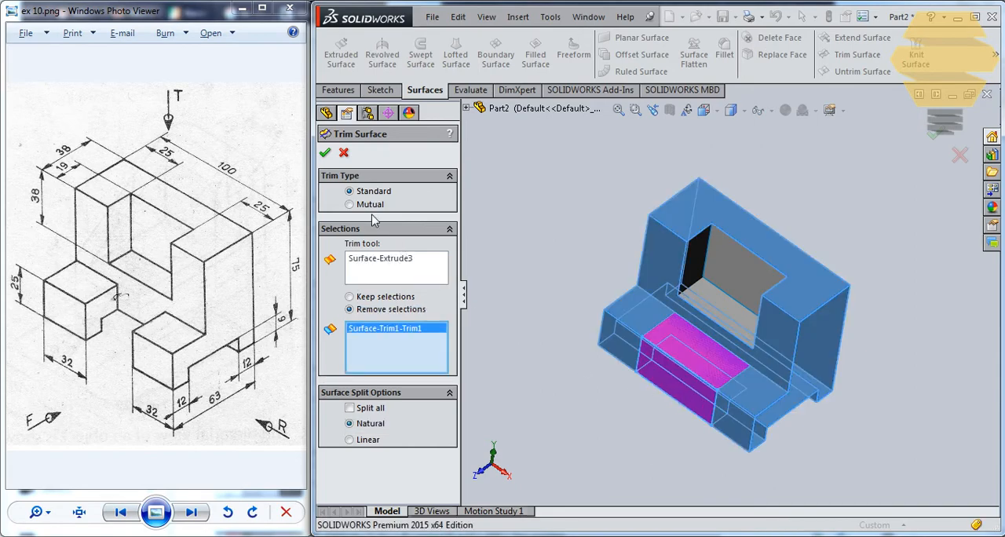
{"action": "left_click", "coordinate": [325, 153]}
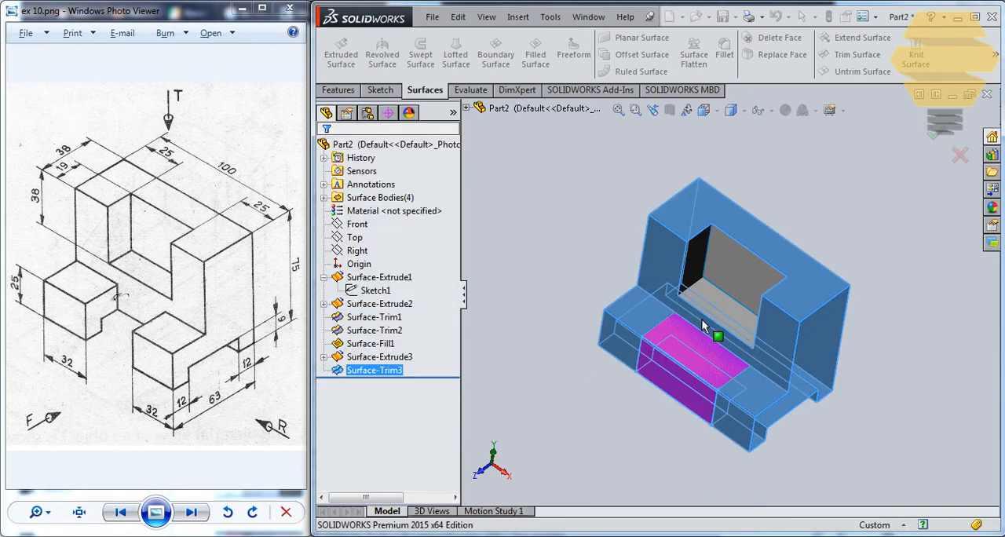
Trim the lower extruded surface with the trimmed bracket body as the tool, removing the face that covers the notch's top
{"action": "middle_click_drag", "start_coordinate": [718, 334], "coordinate": [695, 341]}
{"action": "scroll", "coordinate": [687, 318], "scroll_direction": "down", "scroll_amount": 2}
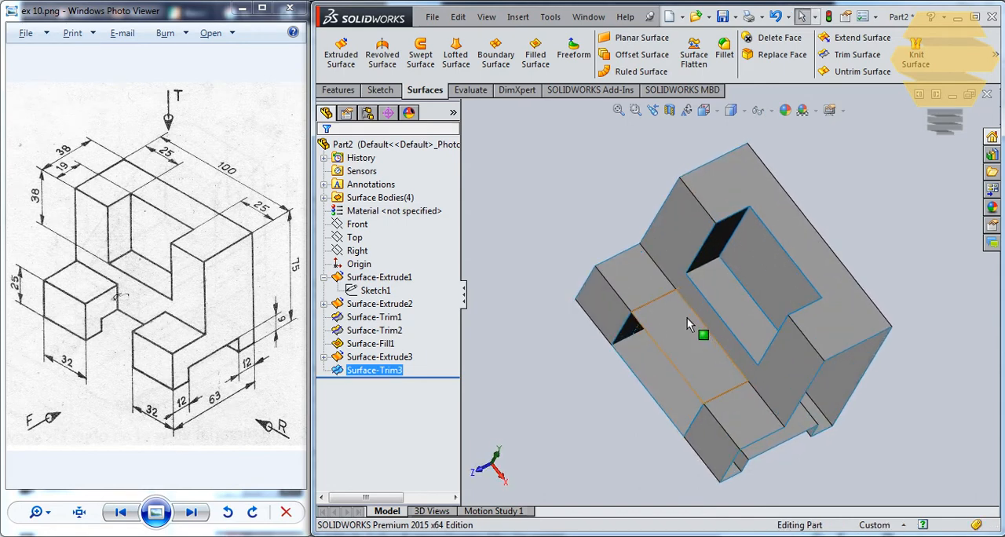
{"action": "left_click", "coordinate": [637, 278]}
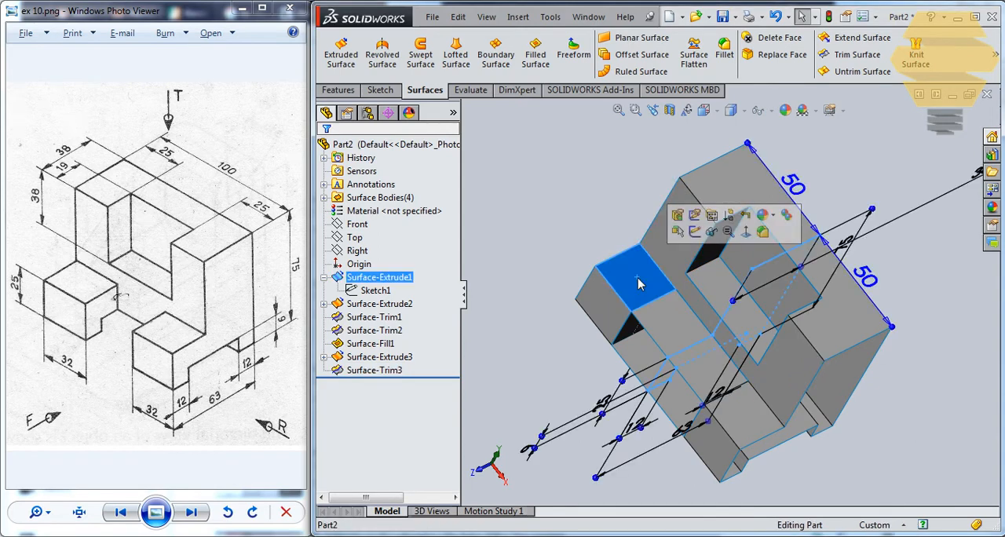
{"action": "left_click", "coordinate": [406, 281]}
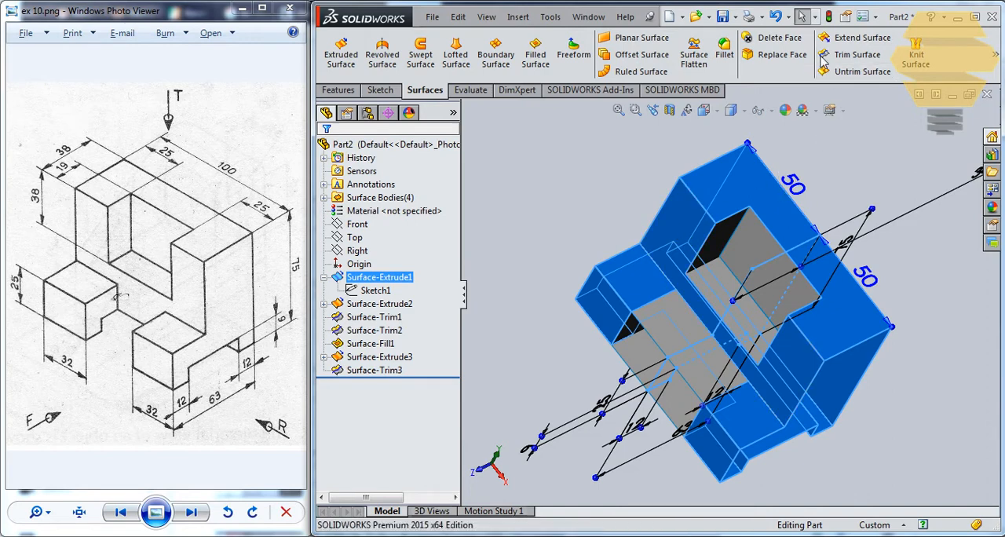
{"action": "left_click", "coordinate": [851, 55]}
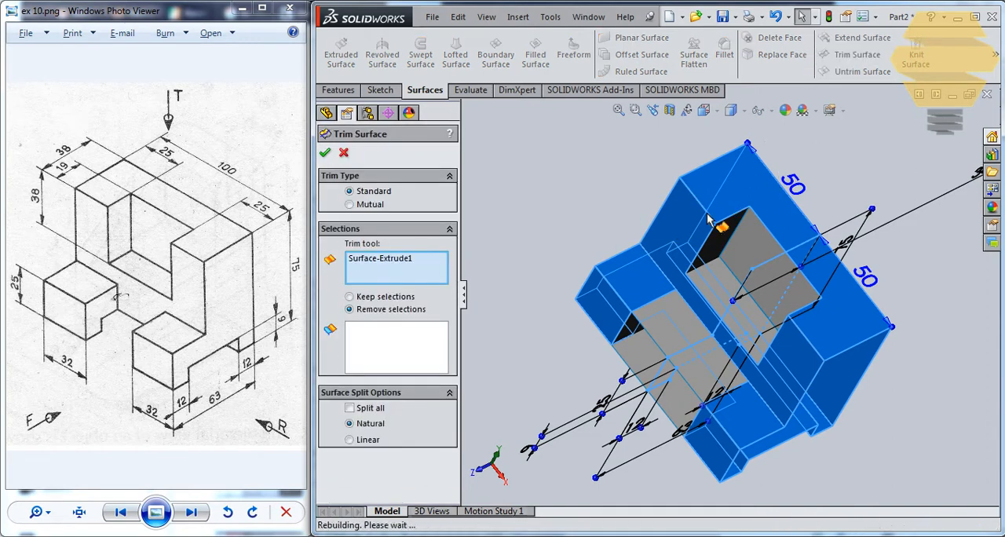
{"action": "left_click", "coordinate": [692, 339]}
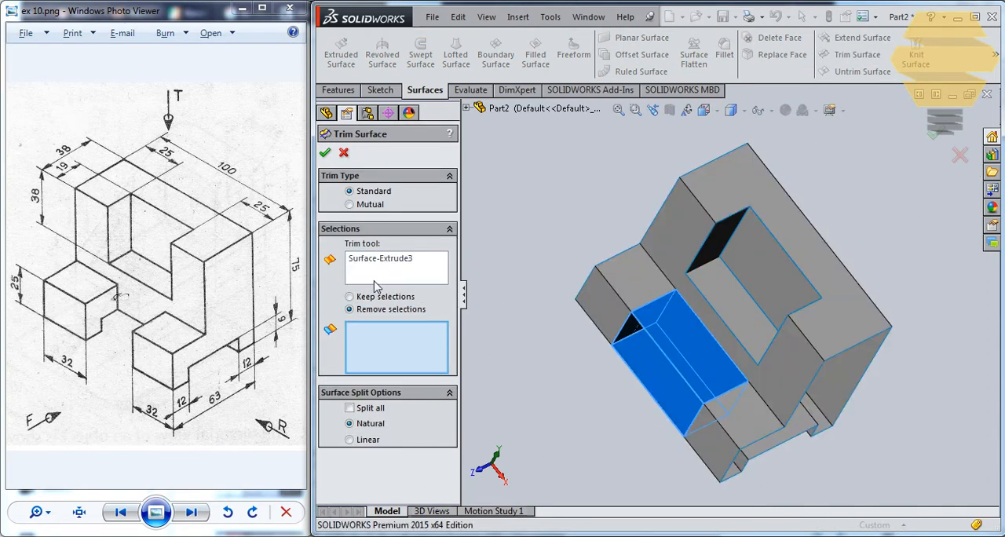
{"action": "left_click", "coordinate": [396, 267]}
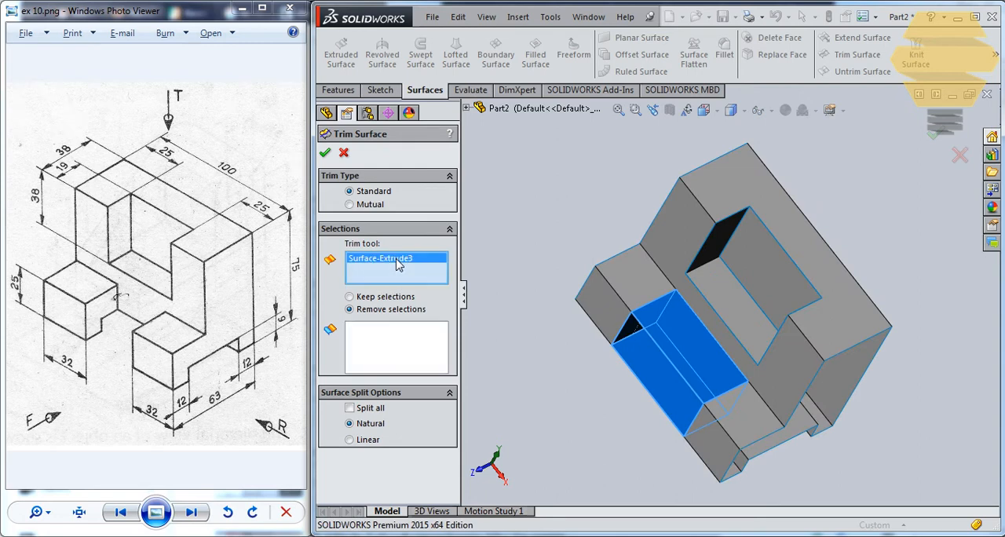
{"action": "left_click", "coordinate": [649, 296]}
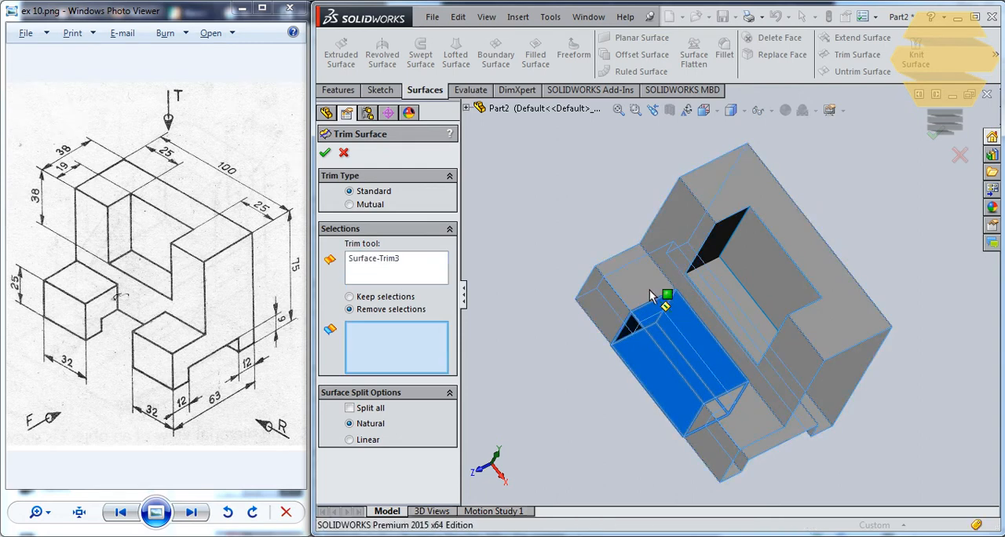
{"action": "left_click", "coordinate": [693, 333]}
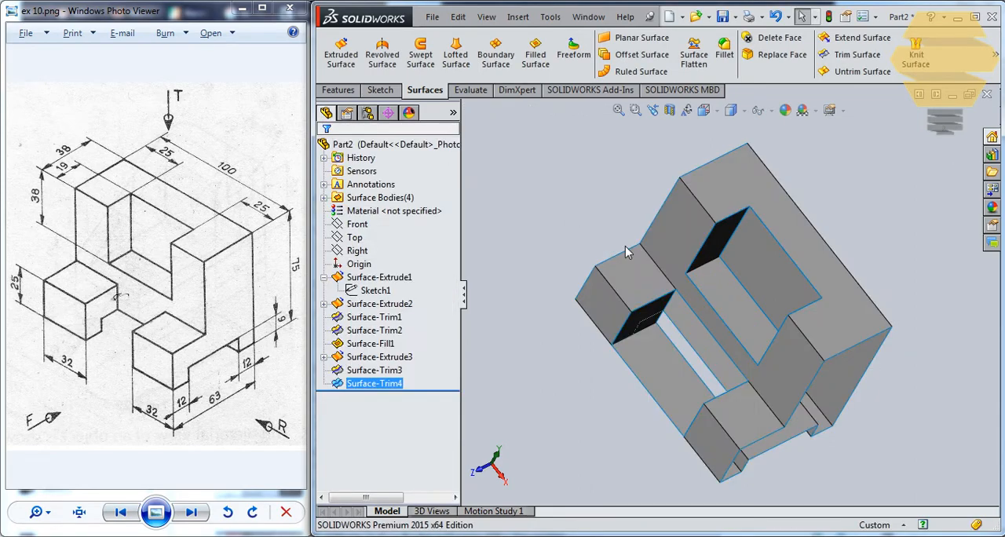
Edit the last surface trim so that it also removes the lower face of the front notch surface
{"action": "middle_click_drag", "start_coordinate": [754, 308], "coordinate": [653, 228]}
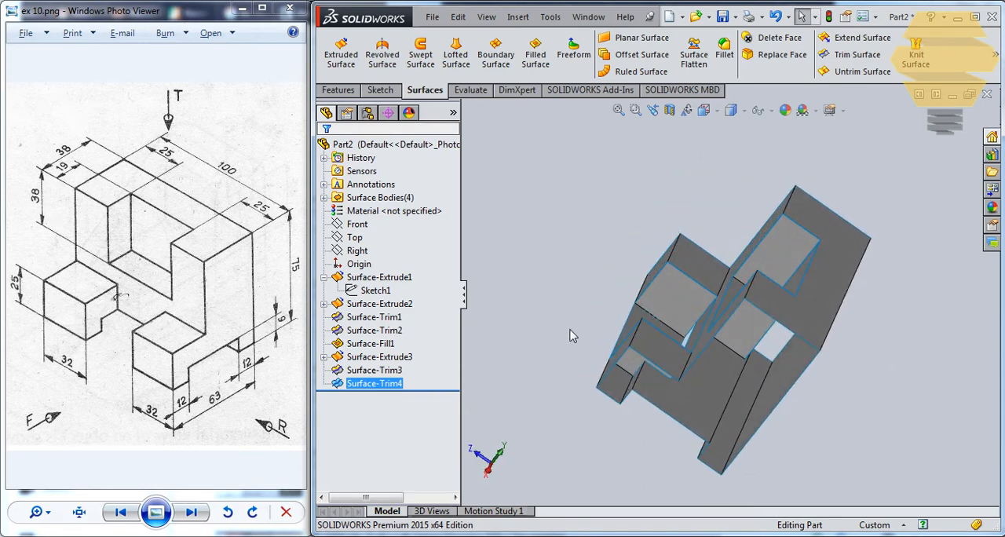
{"action": "middle_click_drag", "start_coordinate": [589, 401], "coordinate": [620, 383]}
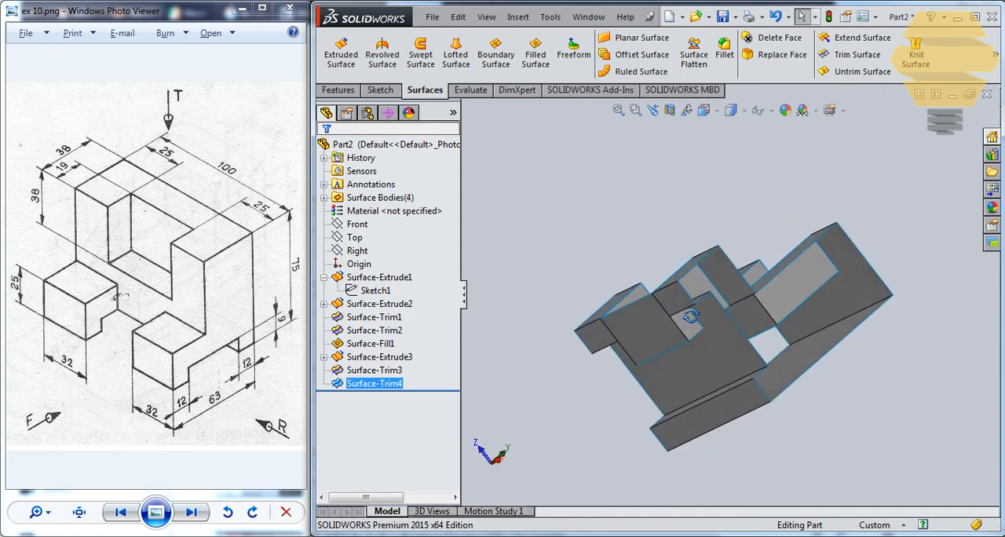
{"action": "middle_click_drag", "start_coordinate": [690, 316], "coordinate": [732, 376]}
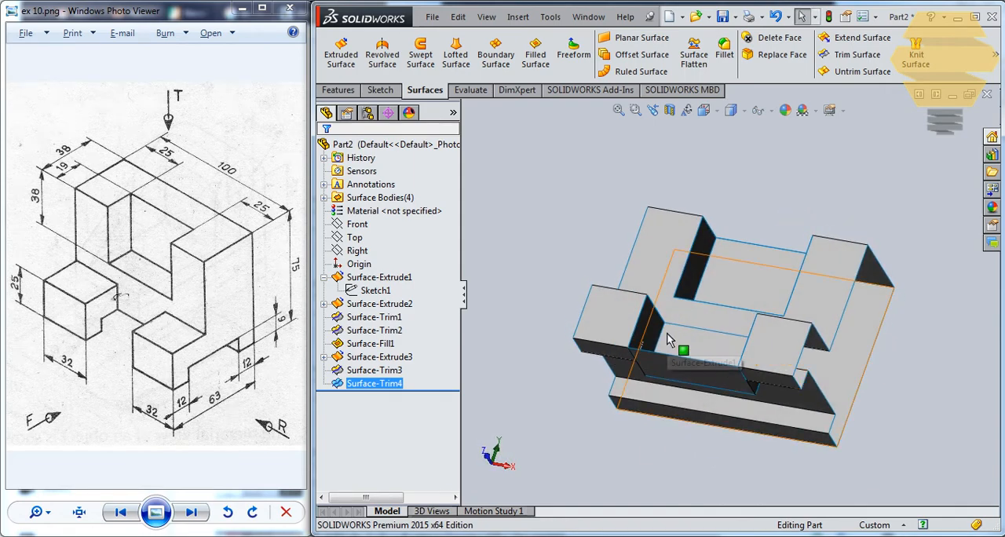
{"action": "middle_click_drag", "start_coordinate": [640, 306], "coordinate": [617, 409]}
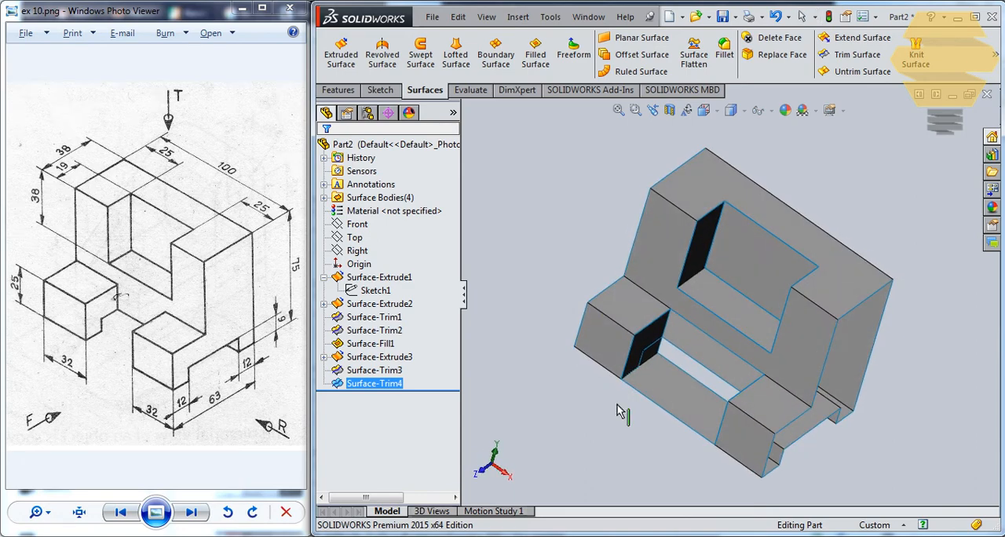
{"action": "middle_click_drag", "start_coordinate": [651, 314], "coordinate": [649, 292]}
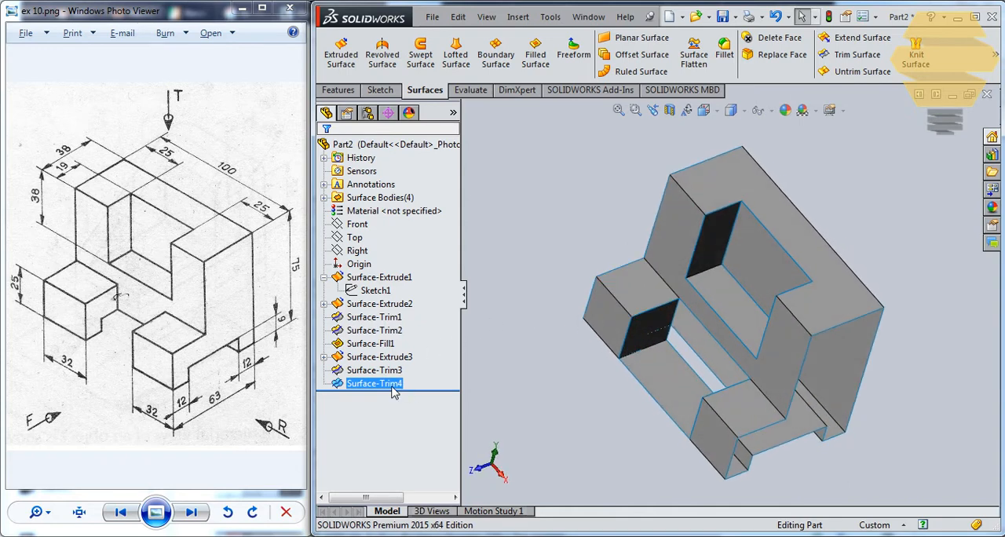
{"action": "right_click", "coordinate": [389, 386]}
{"action": "left_click", "coordinate": [399, 269]}
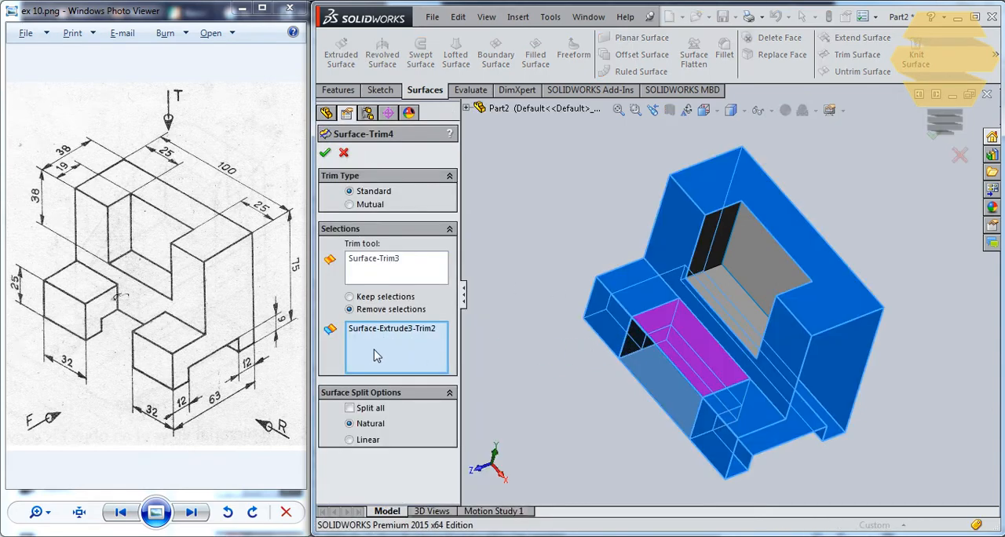
{"action": "left_click", "coordinate": [658, 376]}
{"action": "middle_click_drag", "start_coordinate": [691, 321], "coordinate": [548, 240]}
{"action": "left_click", "coordinate": [325, 154]}
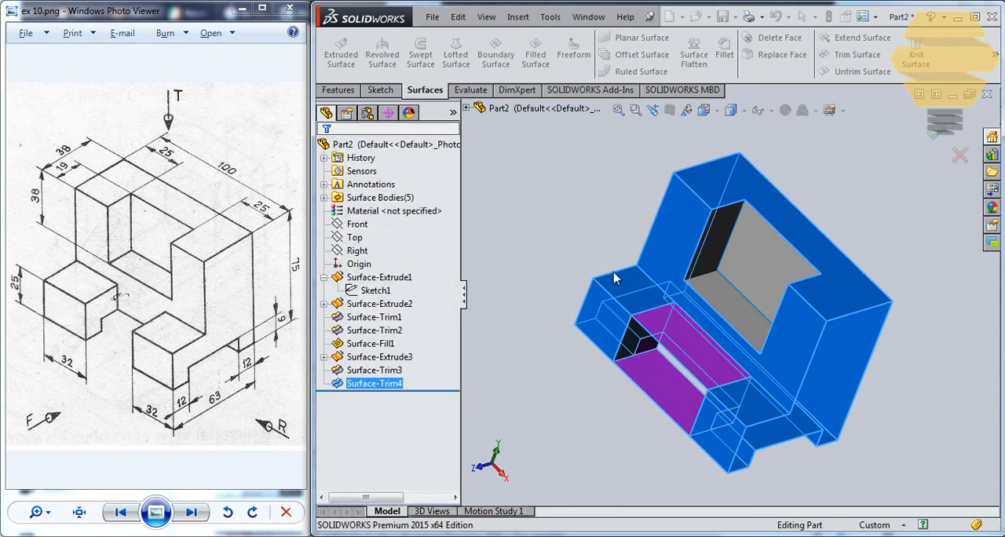
Fill the open back wall of the lower front notch with a surface, using its four surrounding edges as the patch boundary
{"action": "middle_click_drag", "start_coordinate": [683, 302], "coordinate": [671, 210]}
{"action": "middle_click_drag", "start_coordinate": [633, 275], "coordinate": [617, 254]}
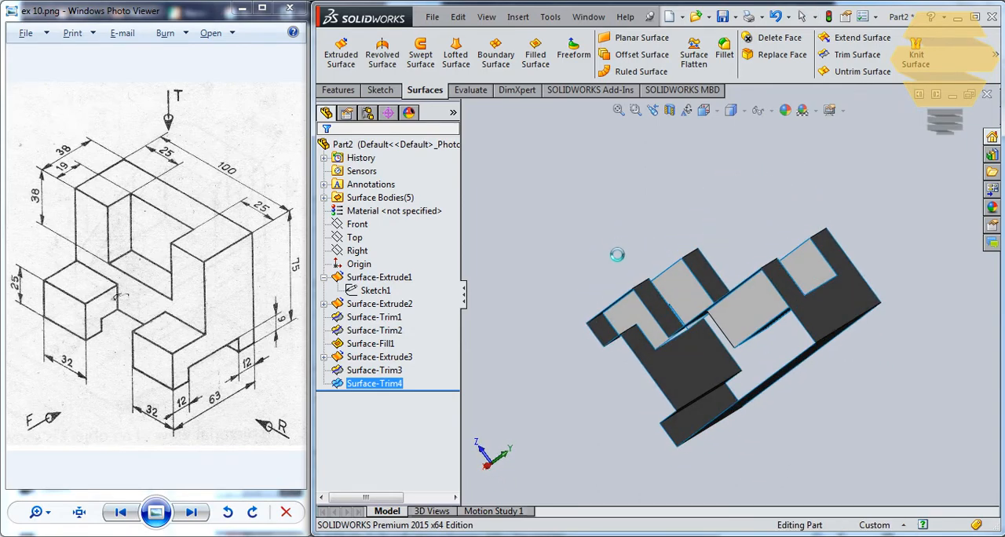
{"action": "middle_click_drag", "start_coordinate": [603, 392], "coordinate": [642, 349]}
{"action": "scroll", "coordinate": [657, 332], "scroll_direction": "down", "scroll_amount": 3}
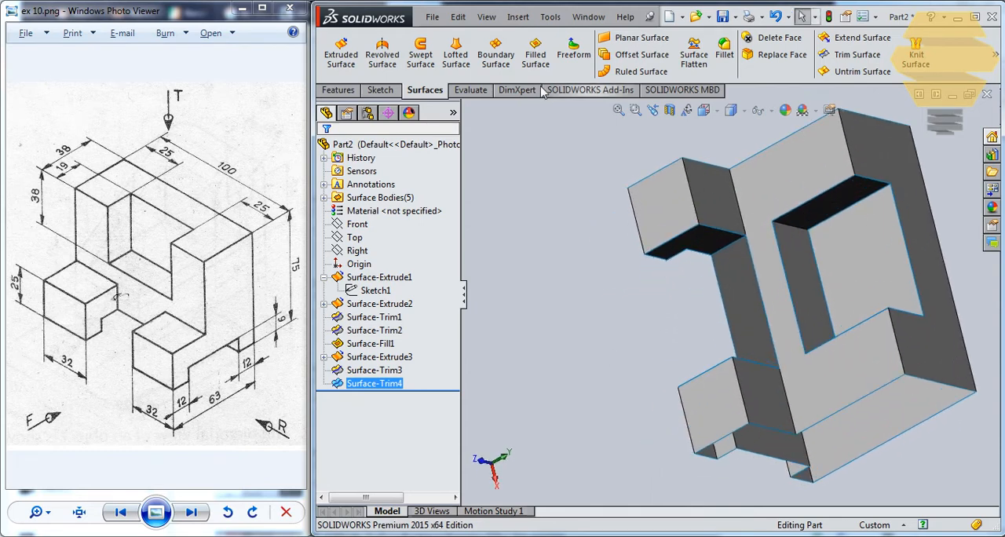
{"action": "left_click", "coordinate": [537, 58]}
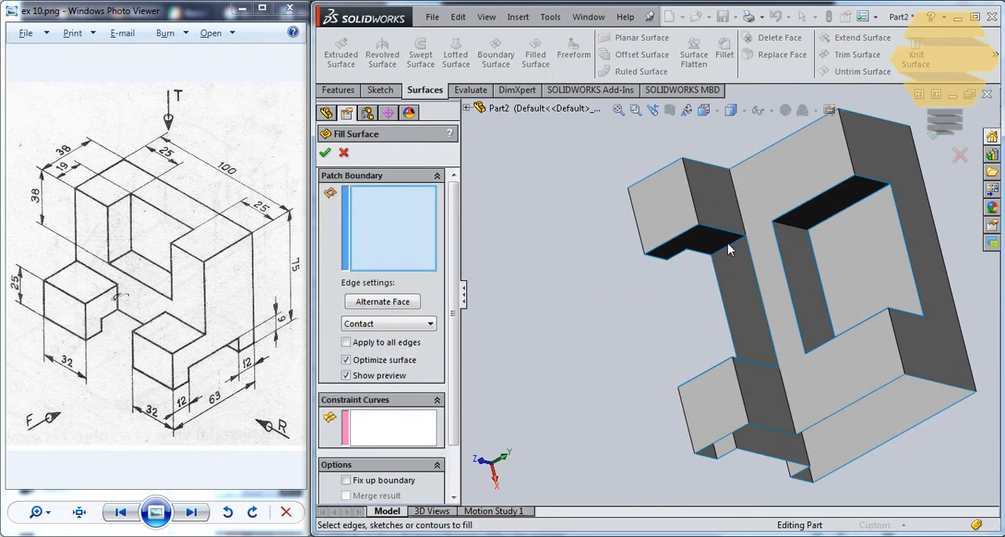
{"action": "left_click", "coordinate": [731, 250]}
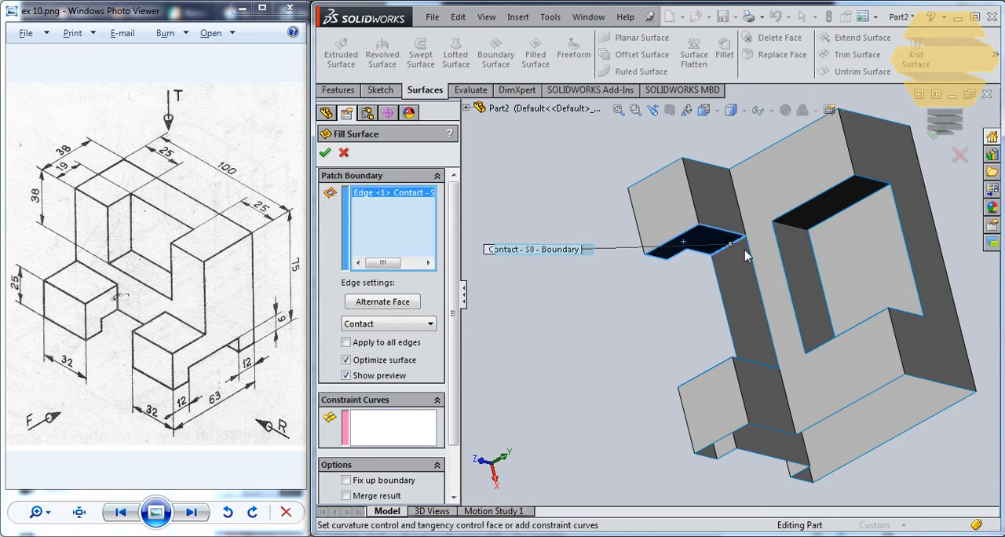
{"action": "middle_click_drag", "start_coordinate": [757, 278], "coordinate": [761, 390]}
{"action": "left_click", "coordinate": [719, 309]}
{"action": "left_click", "coordinate": [746, 254]}
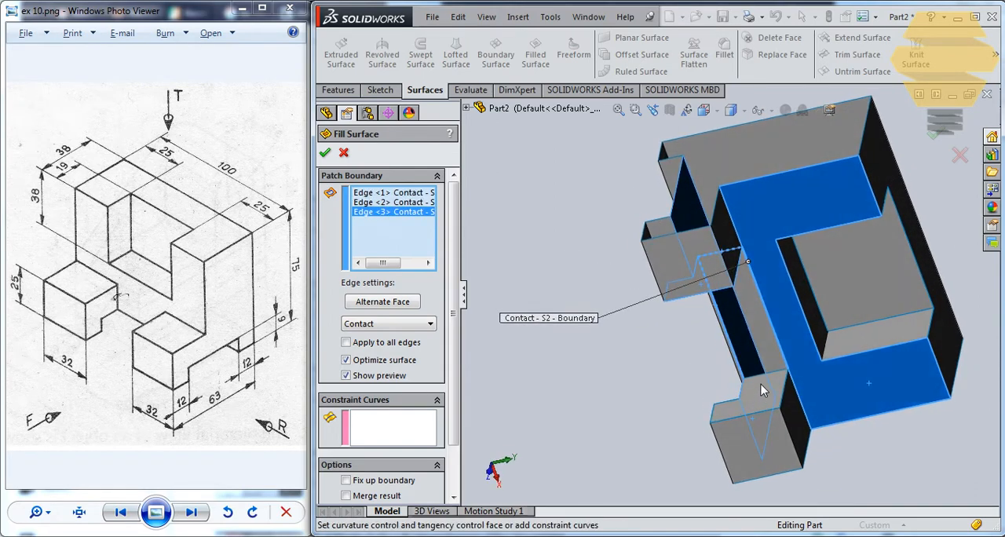
{"action": "left_click", "coordinate": [767, 380]}
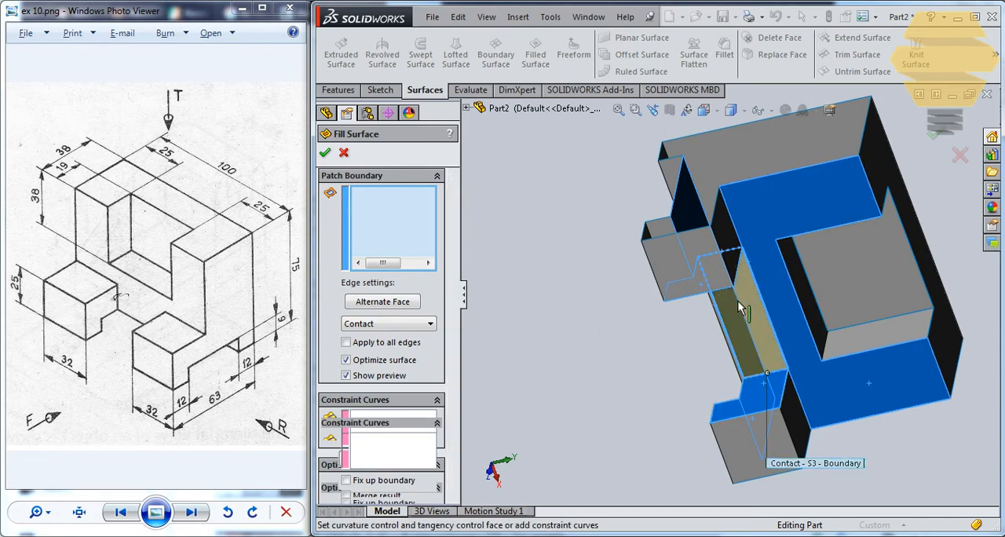
{"action": "middle_click_drag", "start_coordinate": [768, 380], "coordinate": [691, 245]}
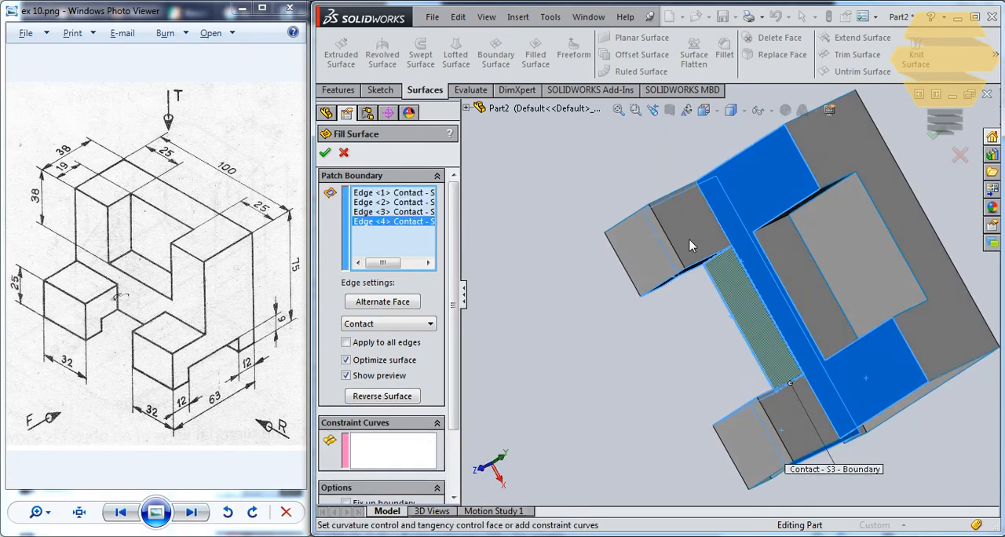
{"action": "left_click", "coordinate": [327, 154]}
Create a filled surface from the bracket's side-profile sketch, Sketch1, at the middle of the part
{"action": "mouse_move", "coordinate": [785, 291]}
{"action": "middle_mouse_down"}
{"action": "mouse_move", "coordinate": [760, 316]}
{"action": "mouse_move", "coordinate": [784, 316]}
{"action": "mouse_move", "coordinate": [700, 308]}
{"action": "middle_mouse_up"}
{"action": "left_click", "coordinate": [384, 303]}
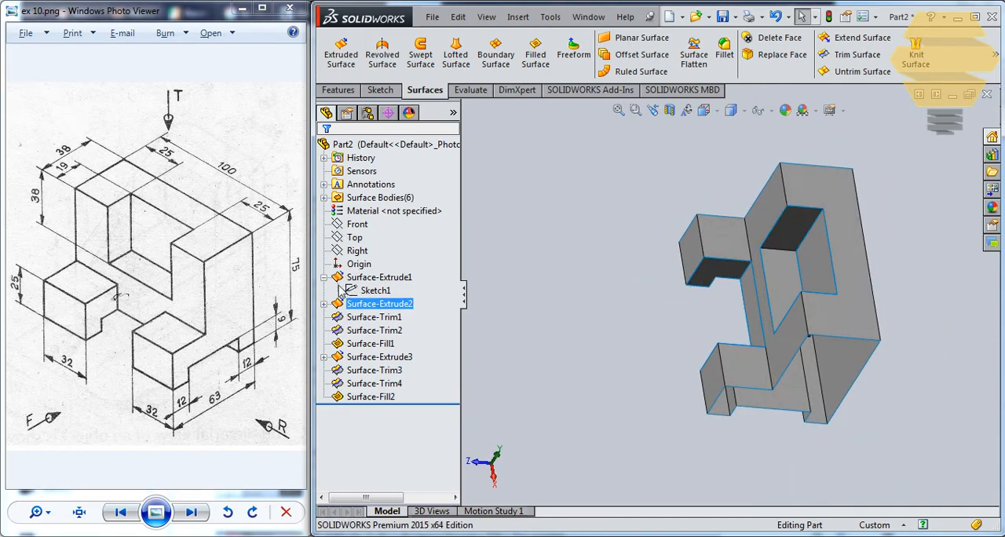
{"action": "left_click", "coordinate": [369, 291]}
{"action": "double_click", "coordinate": [380, 292]}
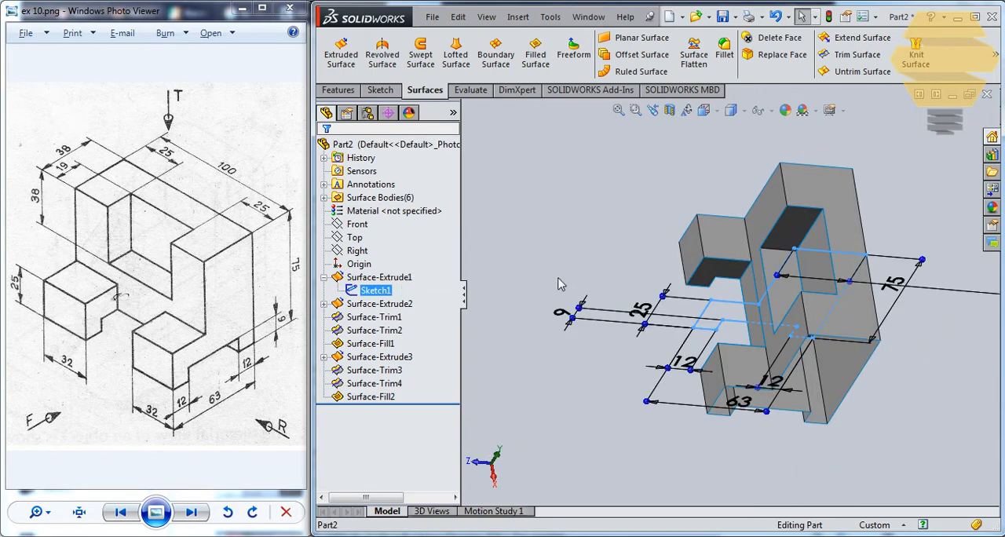
{"action": "middle_click_drag", "start_coordinate": [624, 250], "coordinate": [625, 284]}
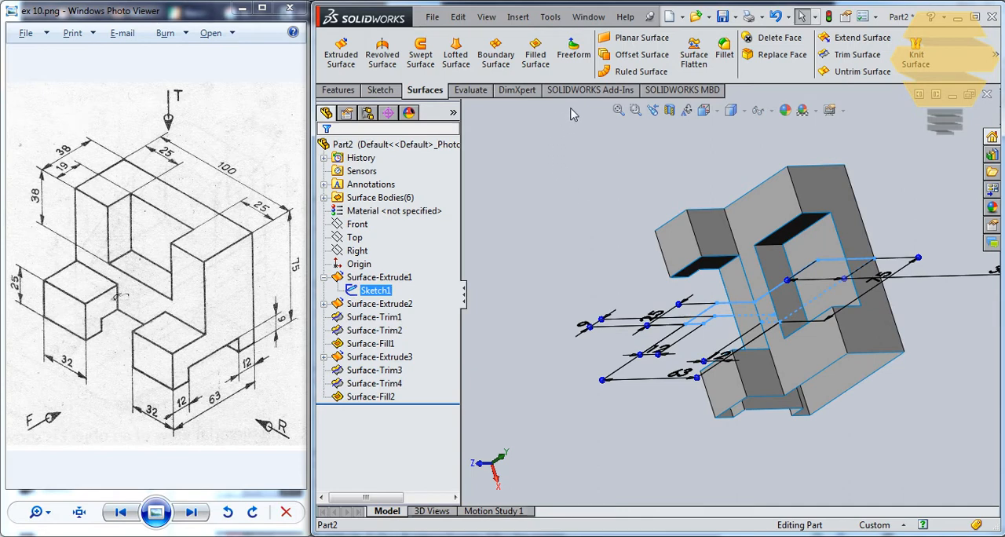
{"action": "left_click", "coordinate": [535, 53]}
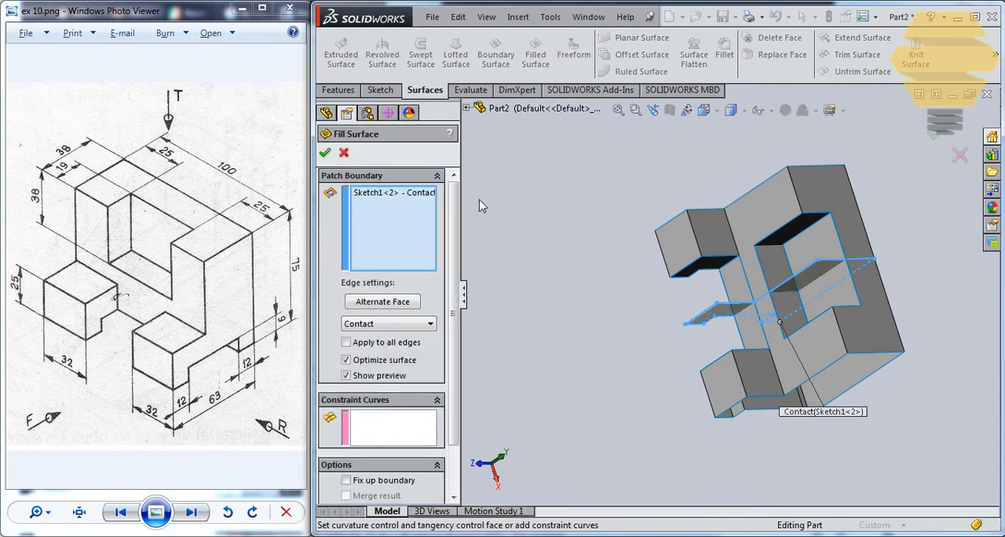
{"action": "left_click", "coordinate": [325, 154]}
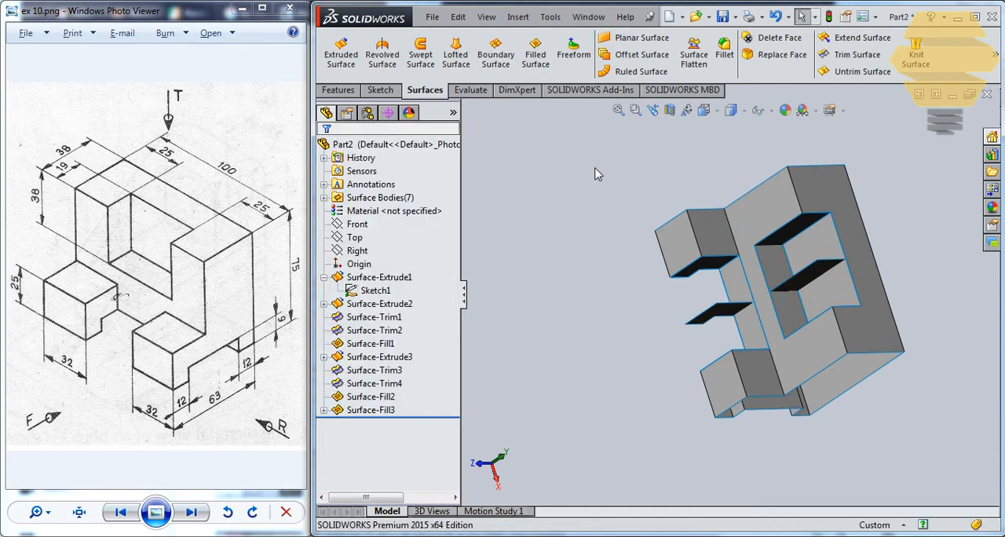
Offset the filled mid-profile surface by 50 mm to close the bracket's right end
{"action": "middle_click_drag", "start_coordinate": [677, 213], "coordinate": [691, 168]}
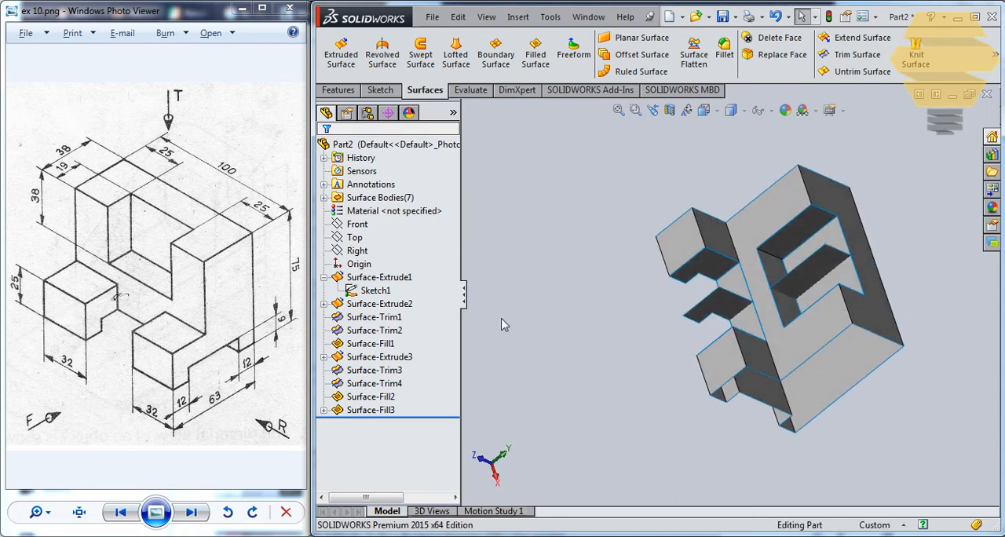
{"action": "left_click", "coordinate": [388, 413]}
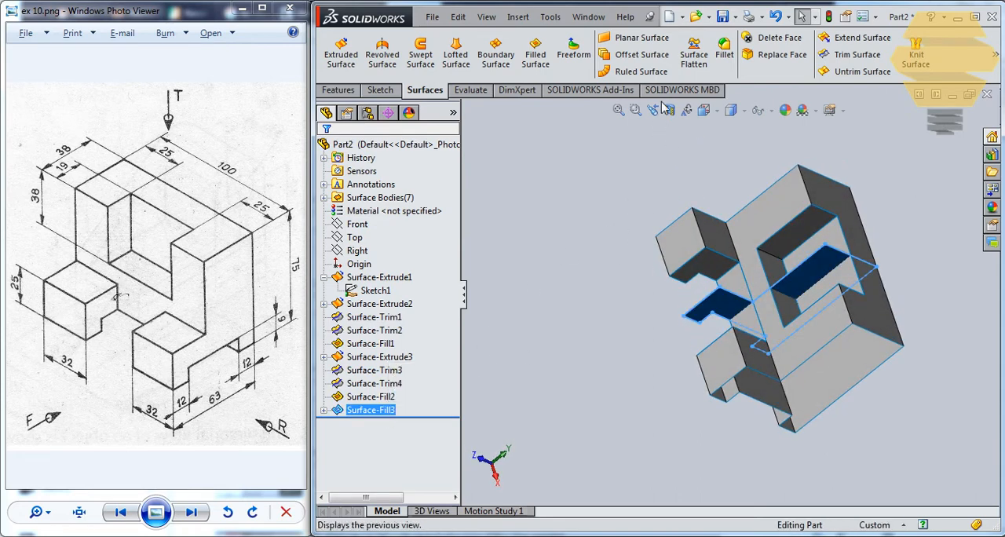
{"action": "left_click", "coordinate": [637, 54]}
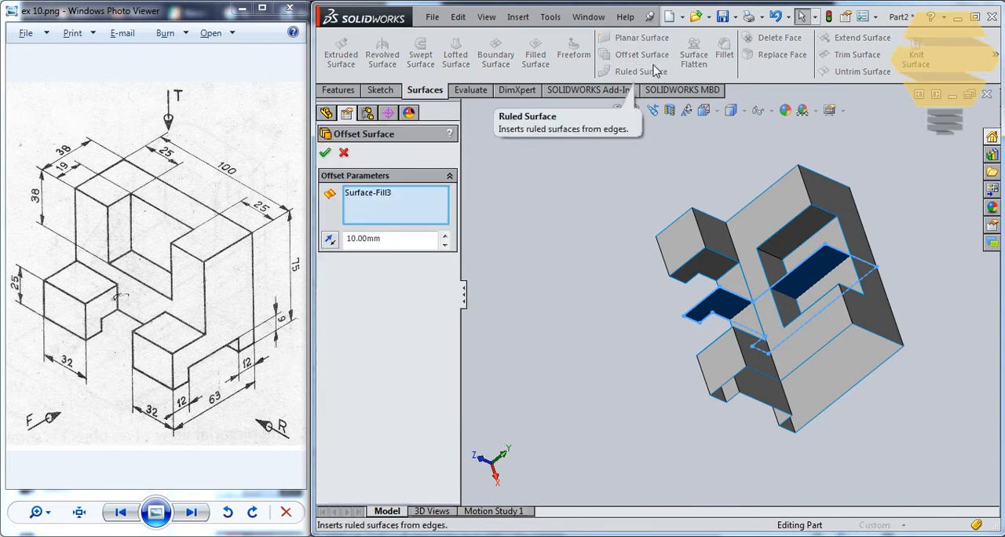
{"action": "left_click", "coordinate": [329, 240]}
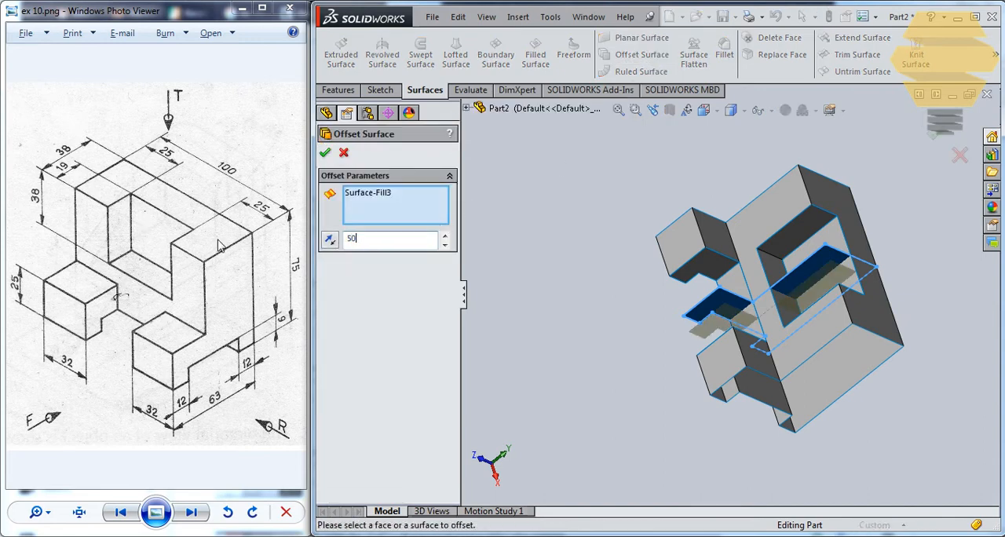
{"action": "left_click", "coordinate": [325, 153]}
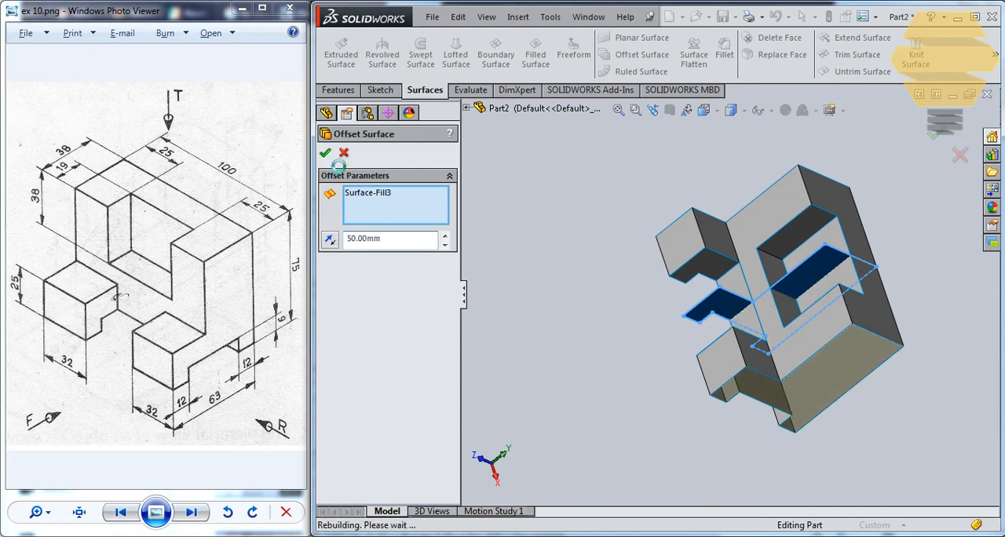
Offset the mid-profile surface 50 mm in the opposite direction to close the bracket's other end
{"action": "left_click", "coordinate": [717, 309]}
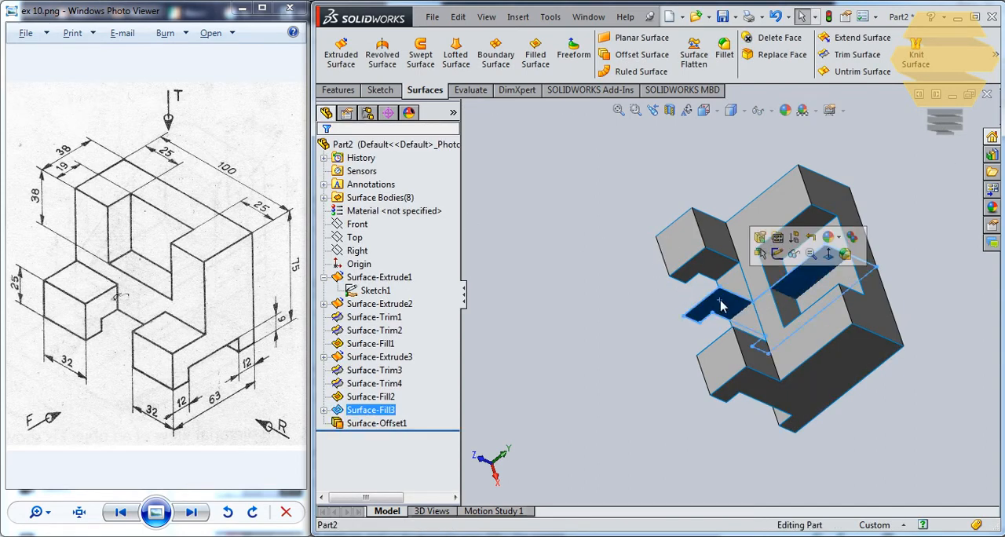
{"action": "left_click", "coordinate": [634, 56]}
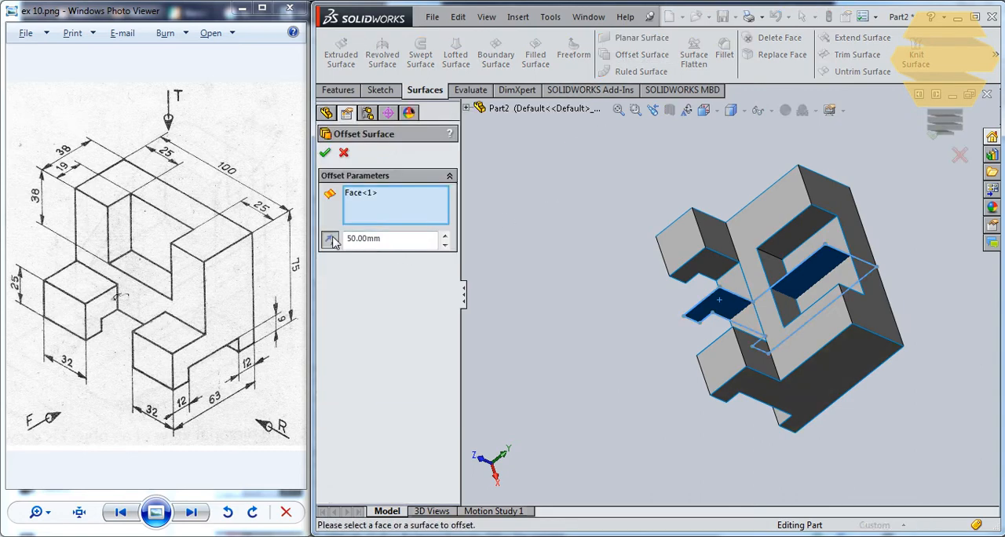
{"action": "left_click", "coordinate": [326, 154]}
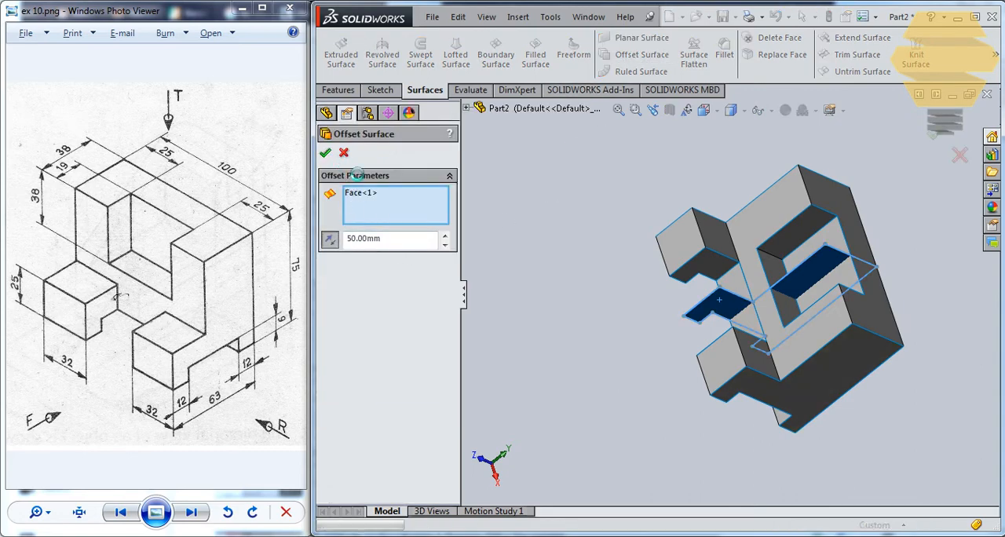
Hide the filled mid-profile surface, Surface-Fill3, keeping both offset end faces shown
{"action": "middle_click_drag", "start_coordinate": [612, 234], "coordinate": [720, 220]}
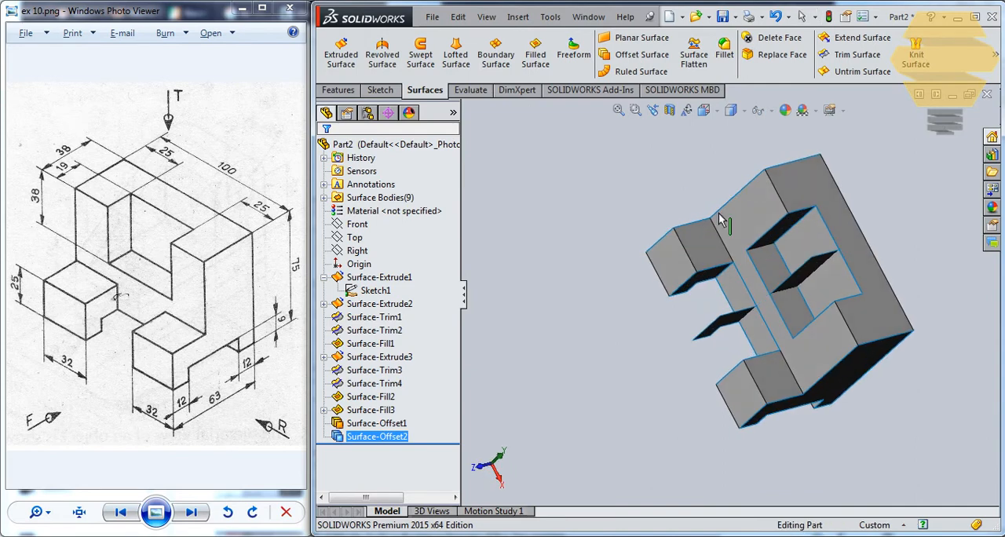
{"action": "left_click", "coordinate": [372, 411]}
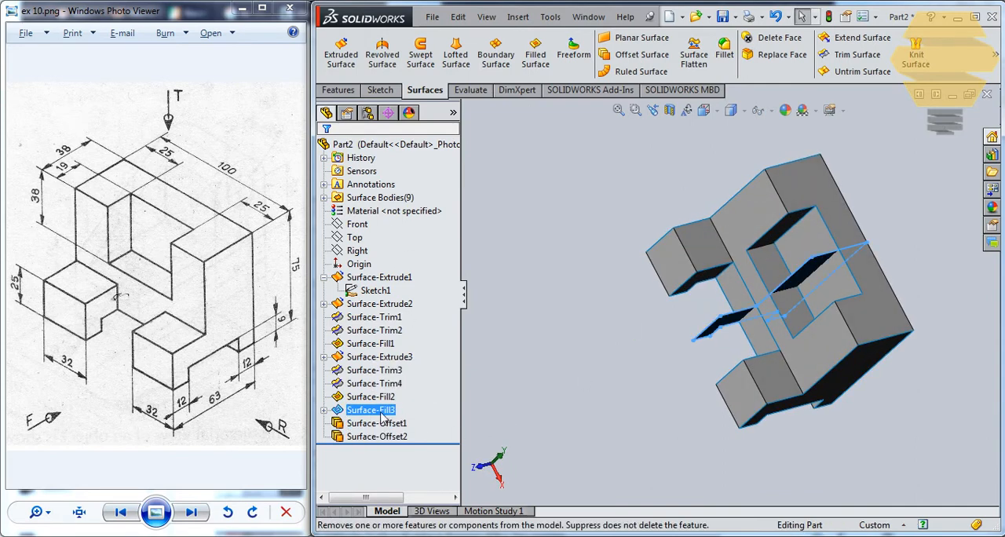
{"action": "right_click", "coordinate": [382, 418]}
{"action": "left_click", "coordinate": [401, 296]}
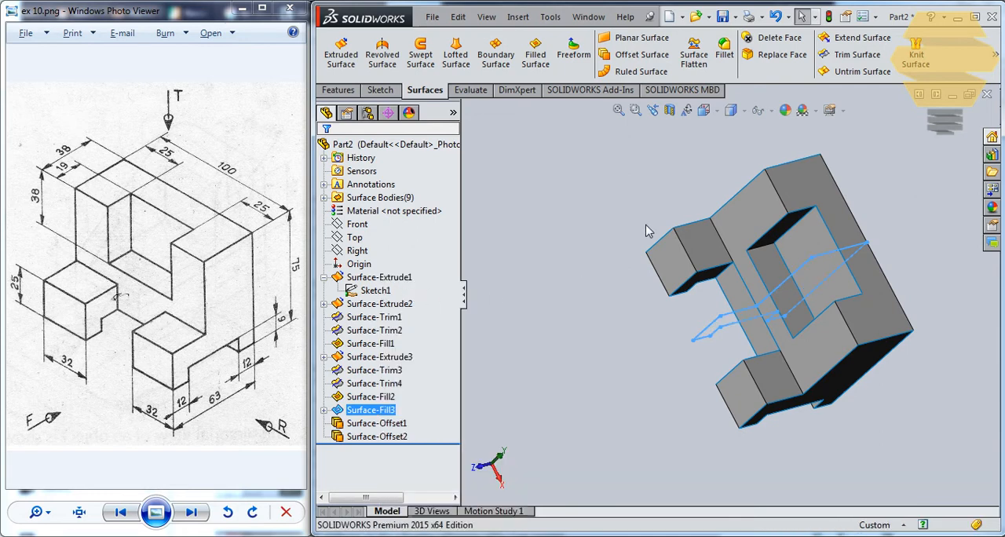
{"action": "middle_click_drag", "start_coordinate": [648, 230], "coordinate": [733, 227]}
{"action": "left_click", "coordinate": [652, 309]}
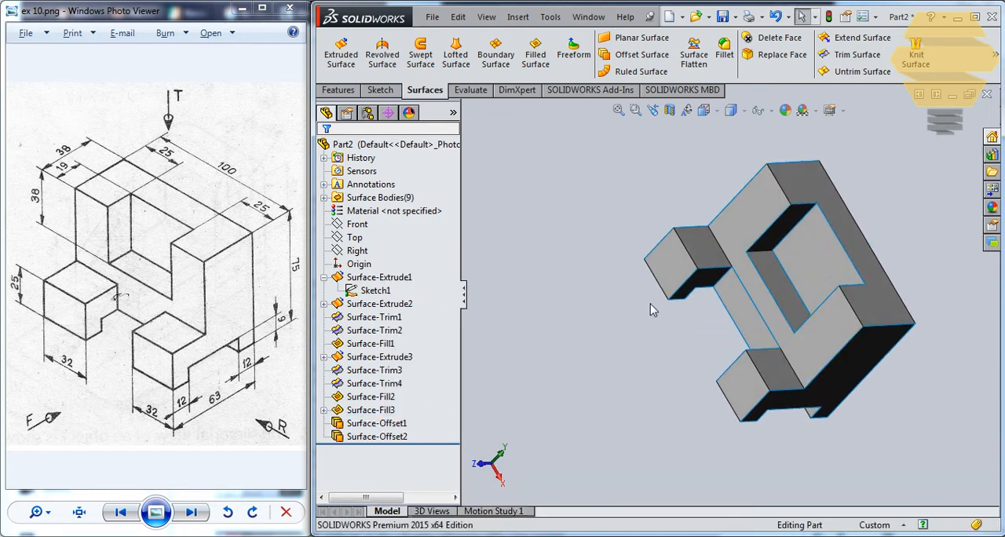
{"action": "middle_click_drag", "start_coordinate": [758, 275], "coordinate": [611, 187]}
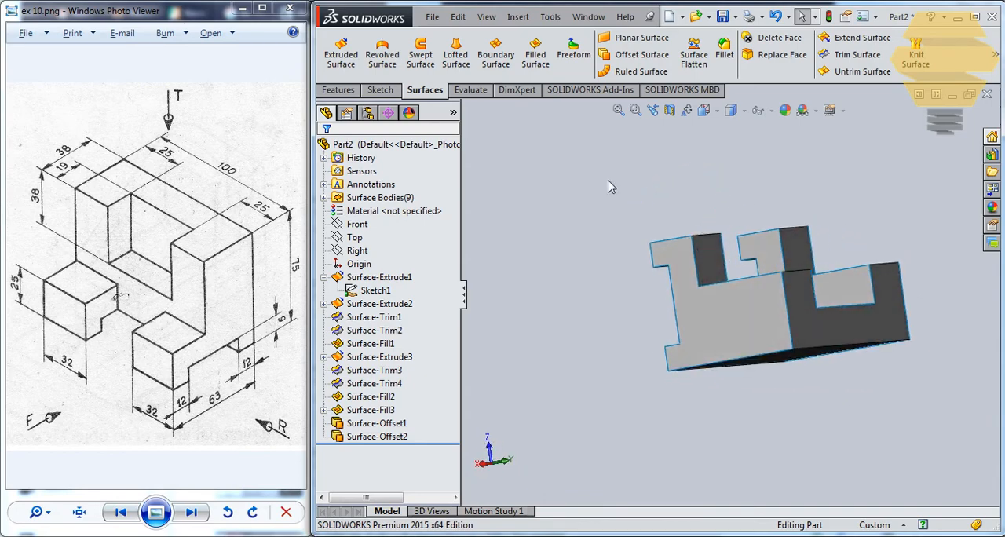
{"action": "middle_click_drag", "start_coordinate": [640, 330], "coordinate": [754, 241]}
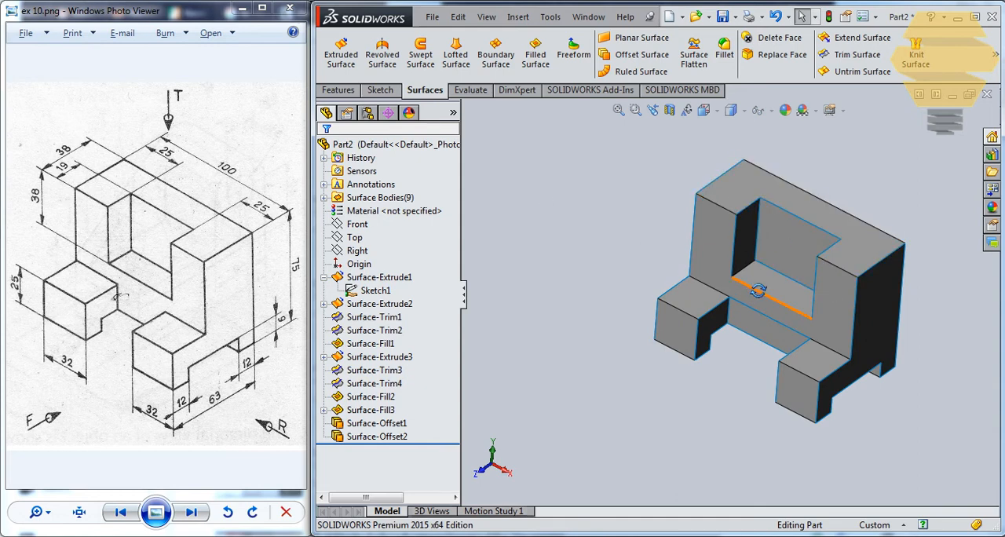
{"action": "middle_click_drag", "start_coordinate": [769, 289], "coordinate": [750, 345]}
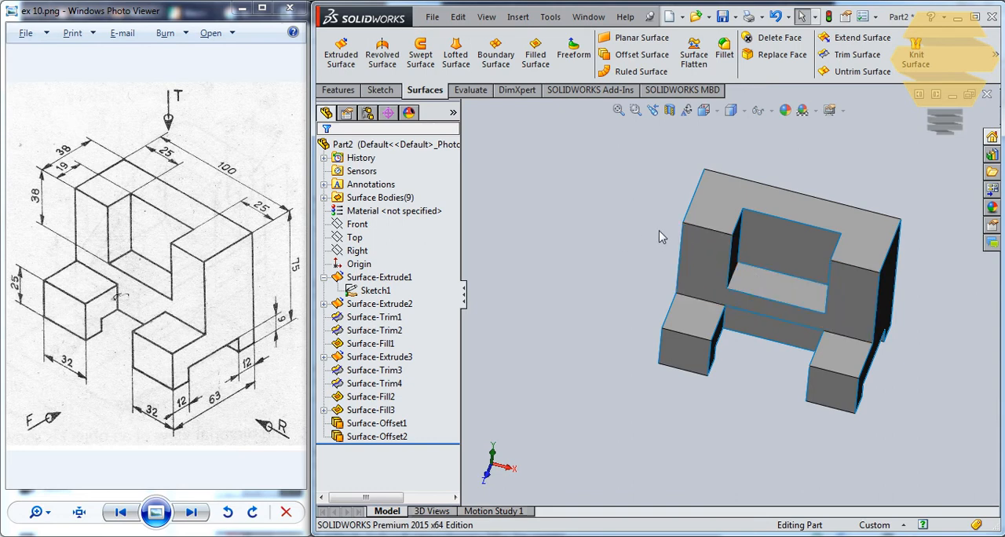
{"action": "middle_click_drag", "start_coordinate": [682, 236], "coordinate": [794, 333]}
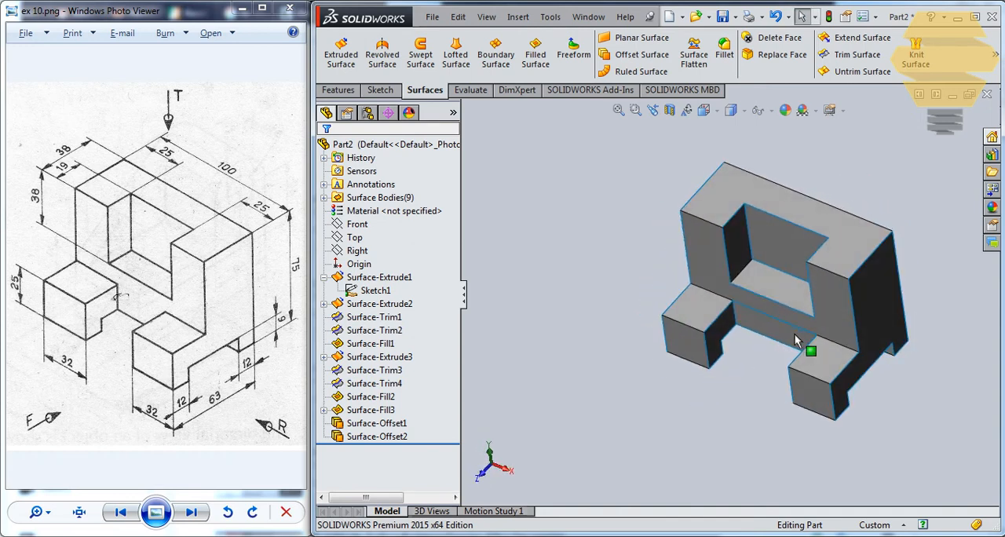